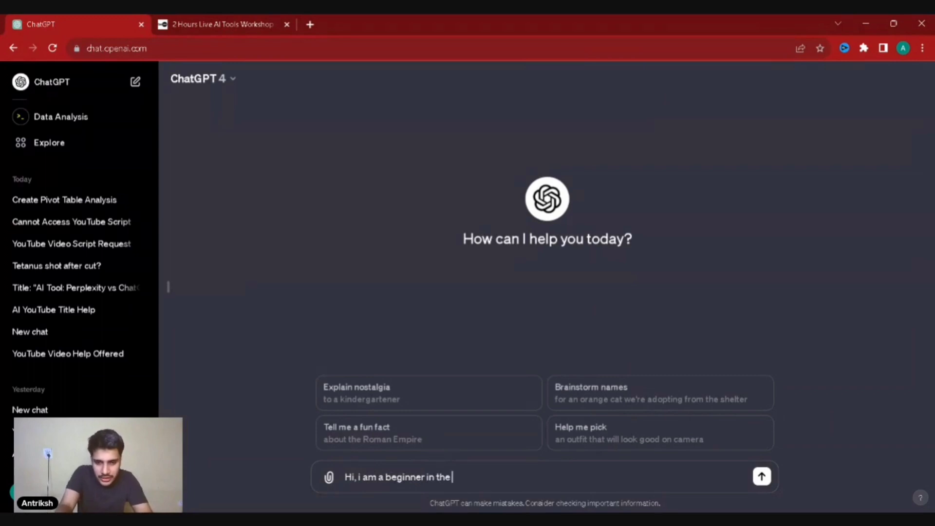
# Complete the opening sentence of the prompt so it reads "Hi, i am a beginner in the Spanish Language"
pyautogui.write('Spani')
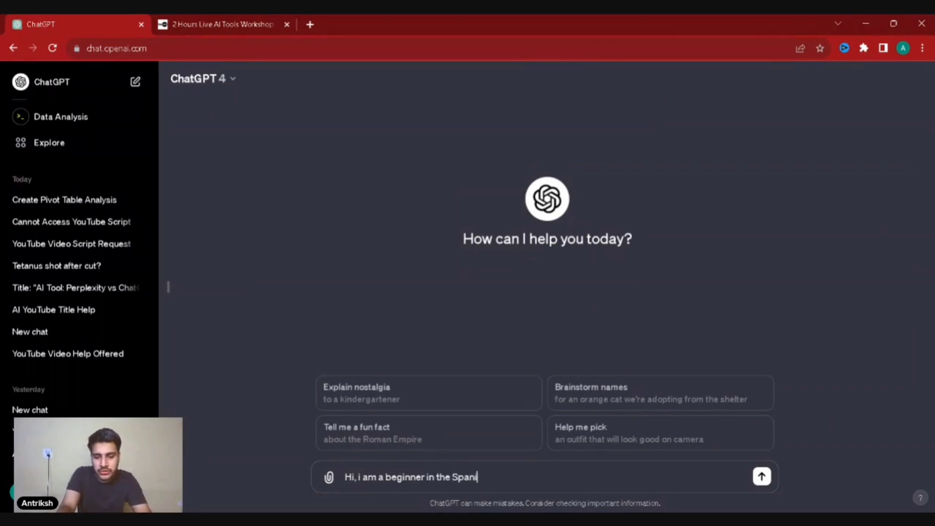
pyautogui.write('sh')
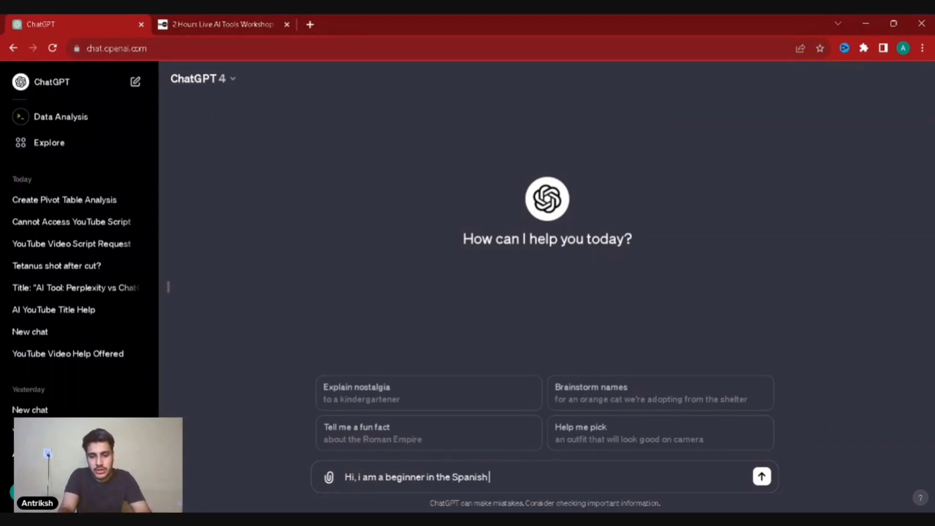
pyautogui.write(' Language')
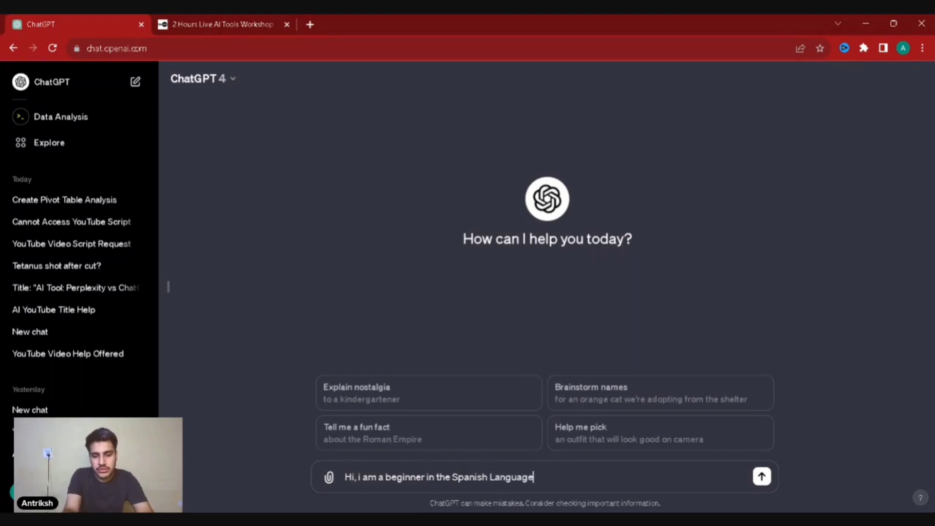
# Add the request ". create a custom unique plan for me to learn the language" to the prompt
pyautogui.write('. crea')
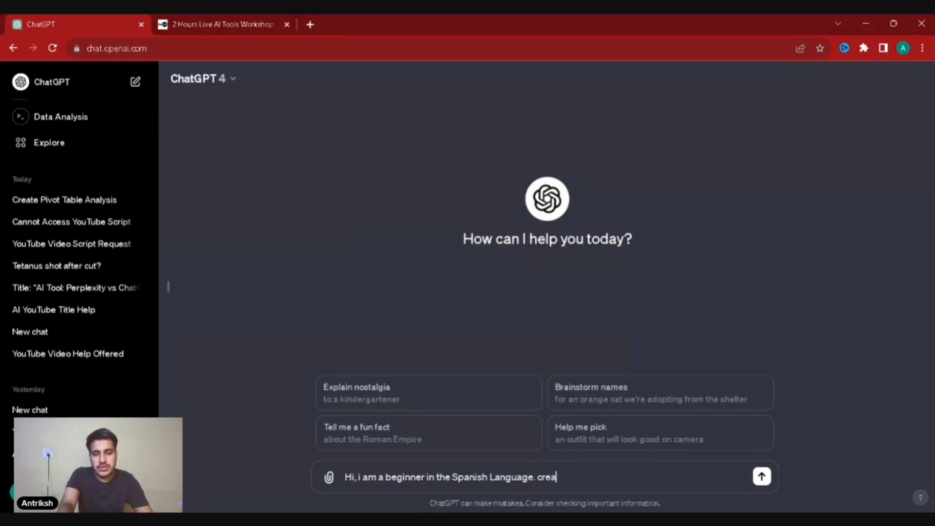
pyautogui.write('te a cust')
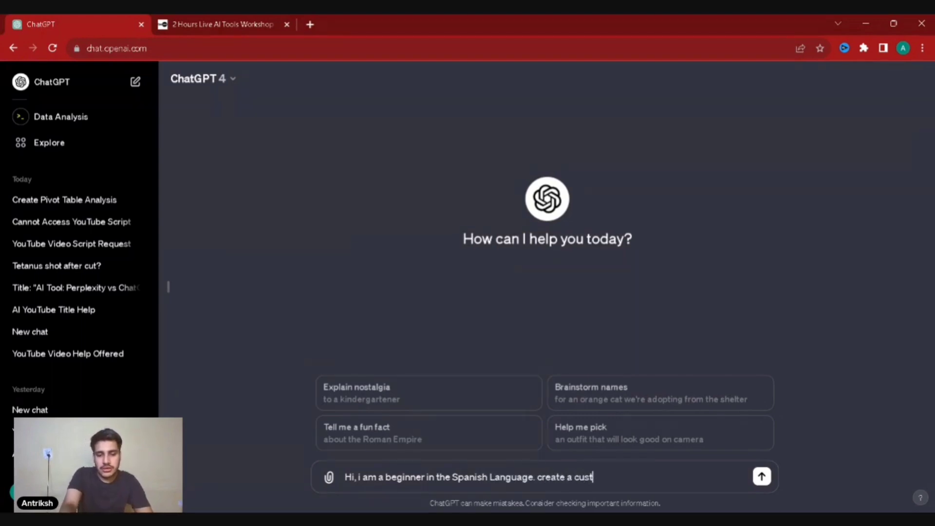
pyautogui.write('om uniq')
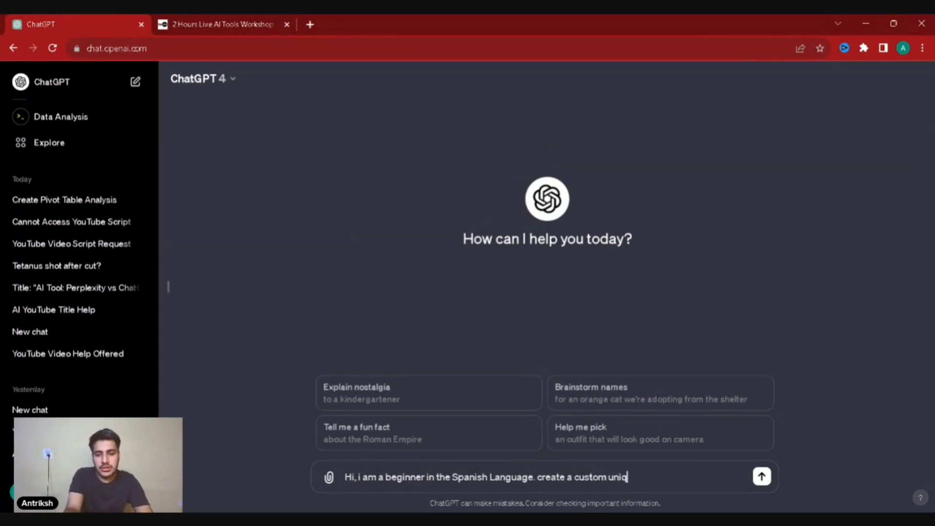
pyautogui.write('ue plan fopr me')
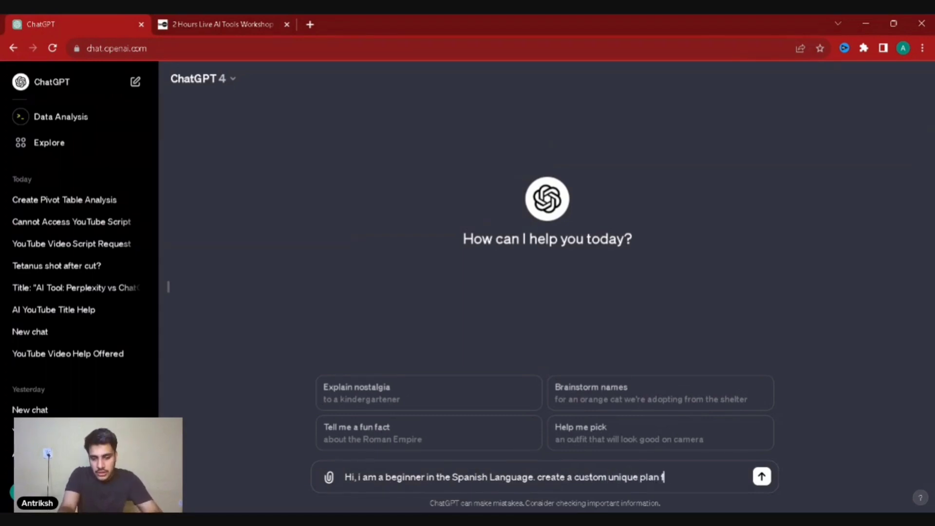
pyautogui.press('BackSpace')
pyautogui.press('BackSpace')
pyautogui.press('BackSpace')
pyautogui.press('BackSpace')
pyautogui.press('BackSpace')
pyautogui.press('BackSpace')
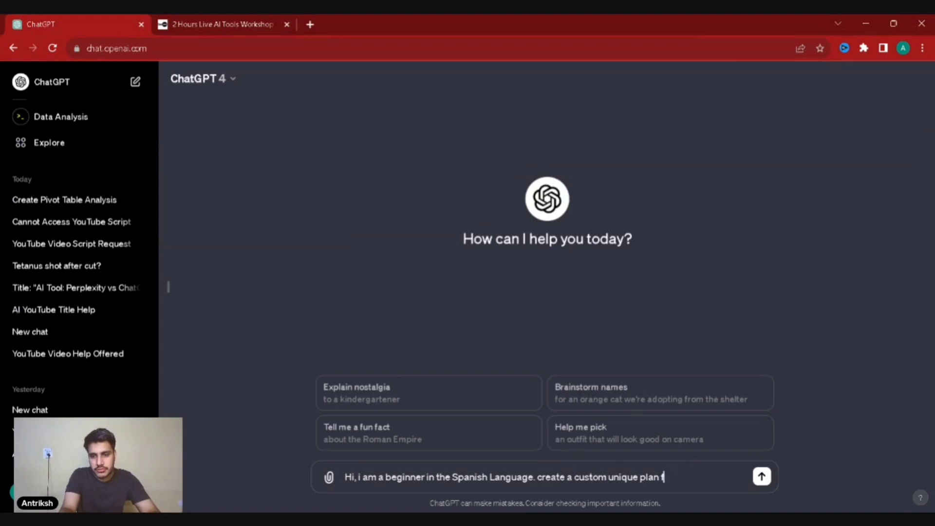
pyautogui.write('or m')
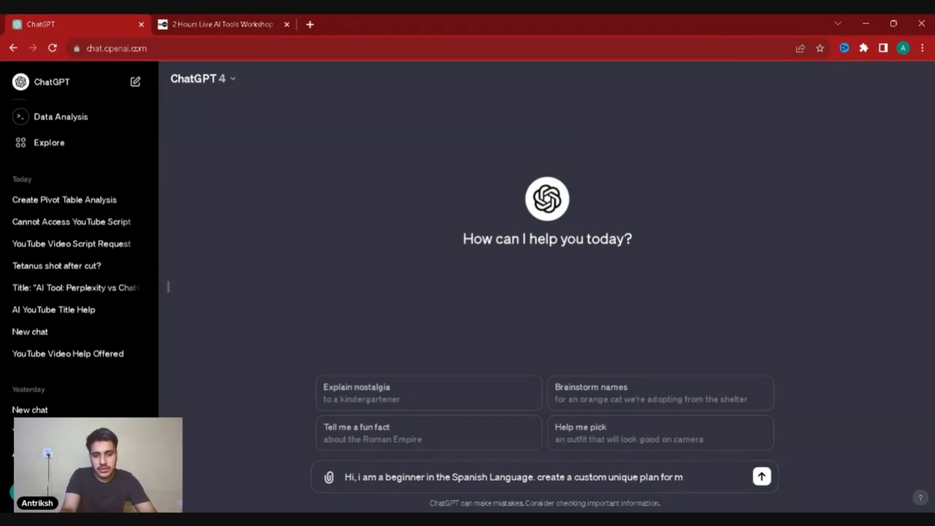
pyautogui.write('e to l')
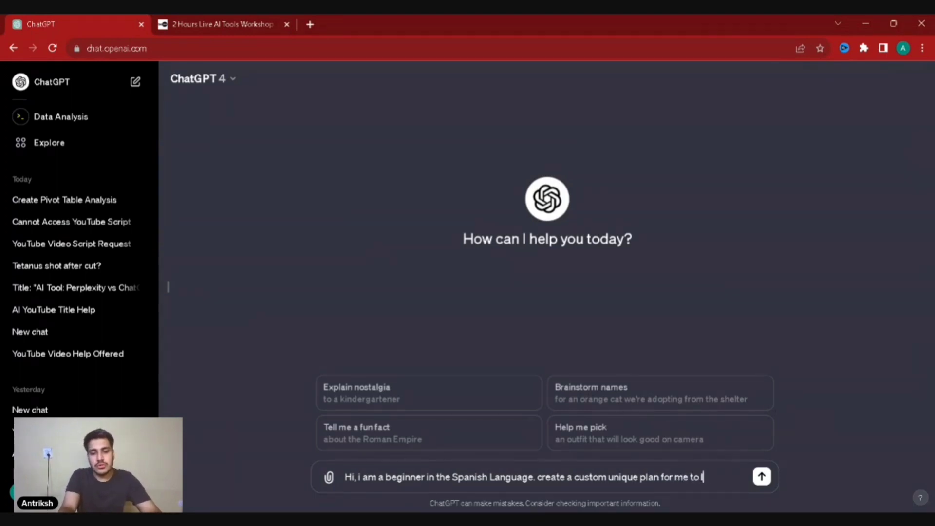
pyautogui.write('earn the')
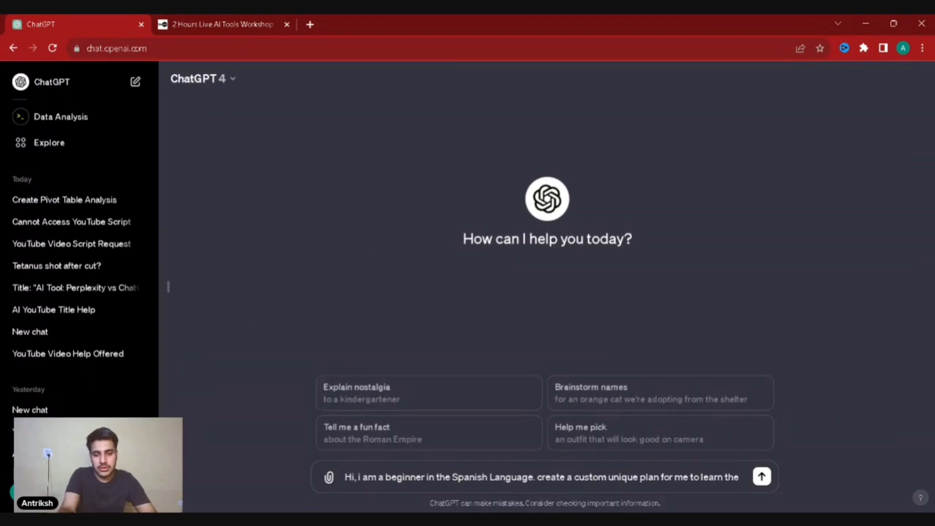
pyautogui.write(' language')
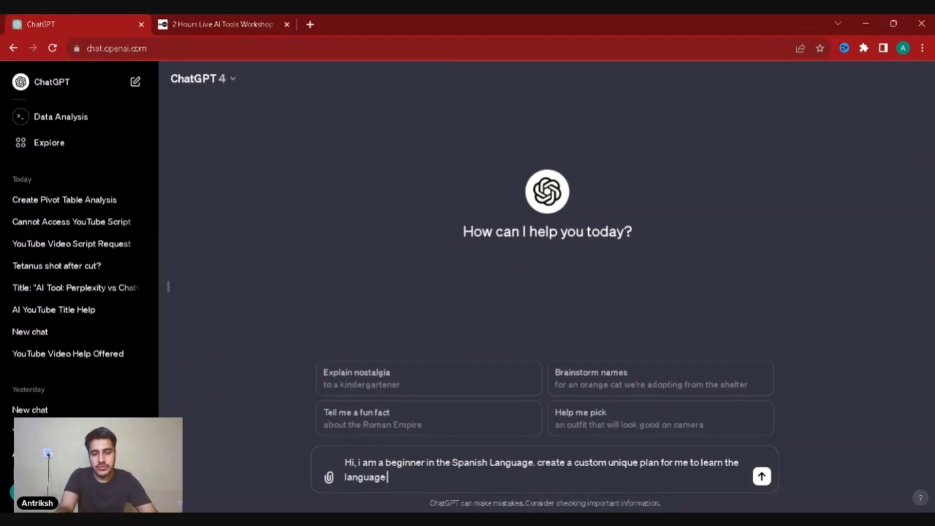
# Extend the prompt with "add lessons and sources,"
pyautogui.write(' add lessons ad')
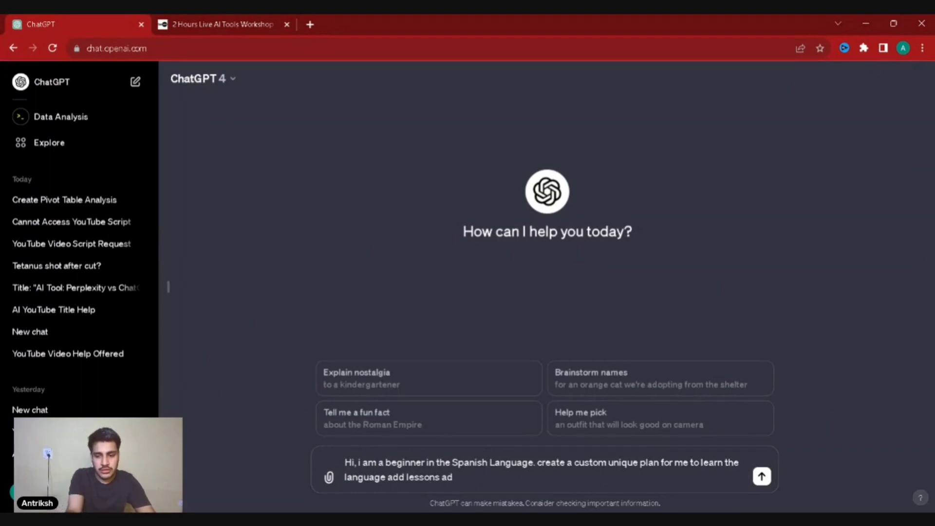
pyautogui.press('BackSpace')
pyautogui.write('nd sou')
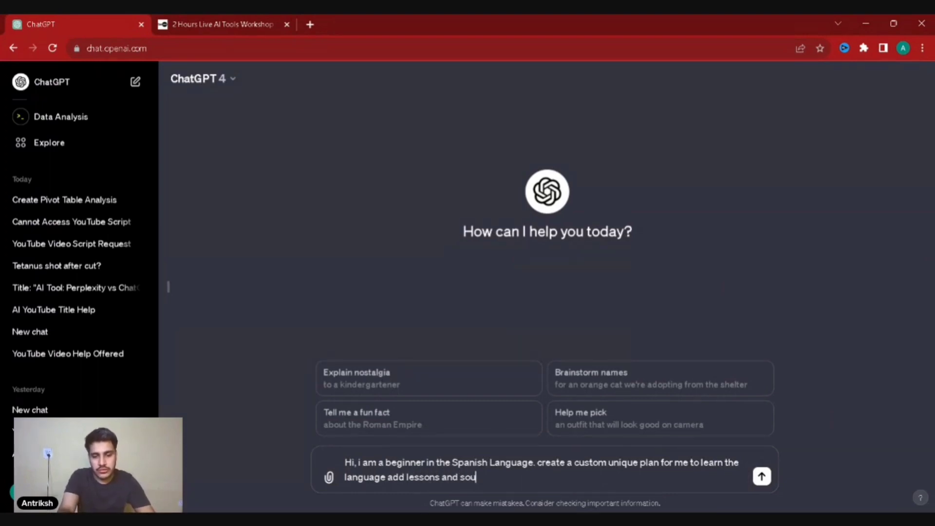
pyautogui.write('rces,')
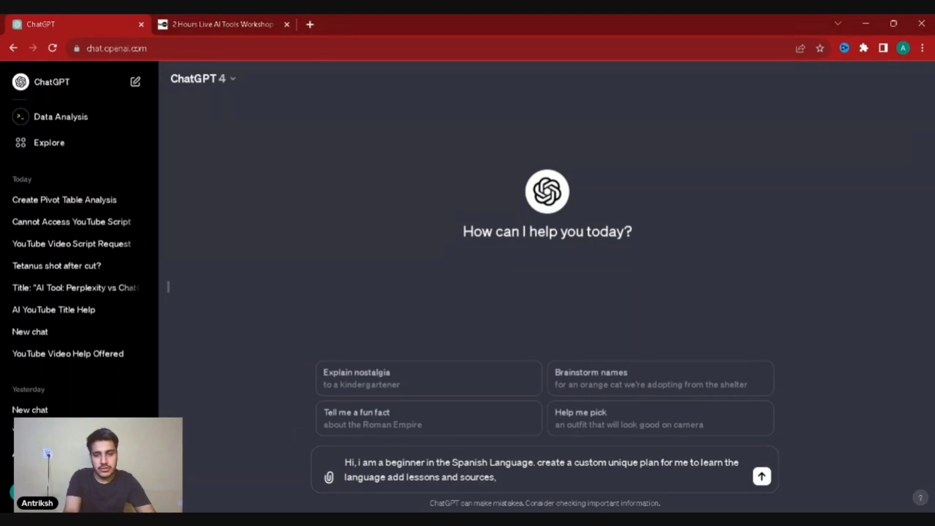
# Submit the prompt after ending it with "the duration is 5 months", and collapse the chat history sidebar
pyautogui.write(' the dura')
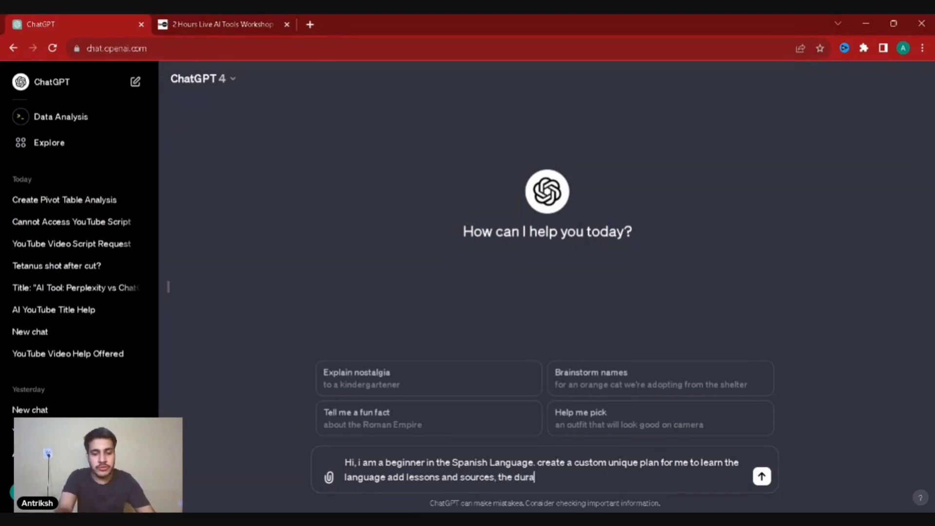
pyautogui.write('tion')
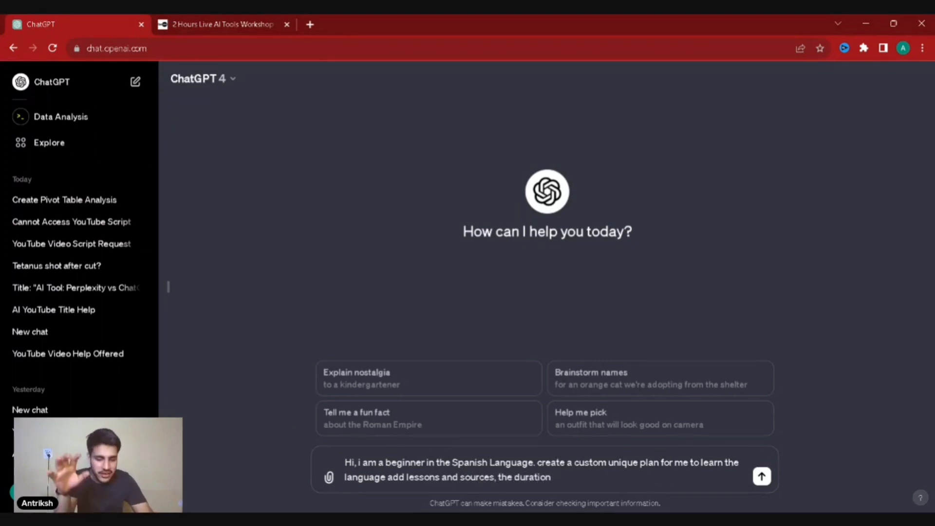
pyautogui.write(' is')
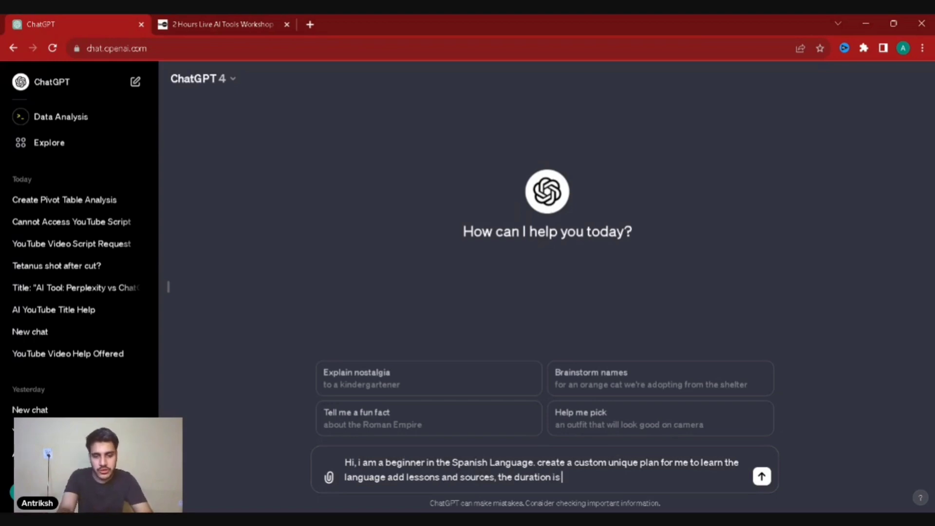
pyautogui.write(' 5 months')
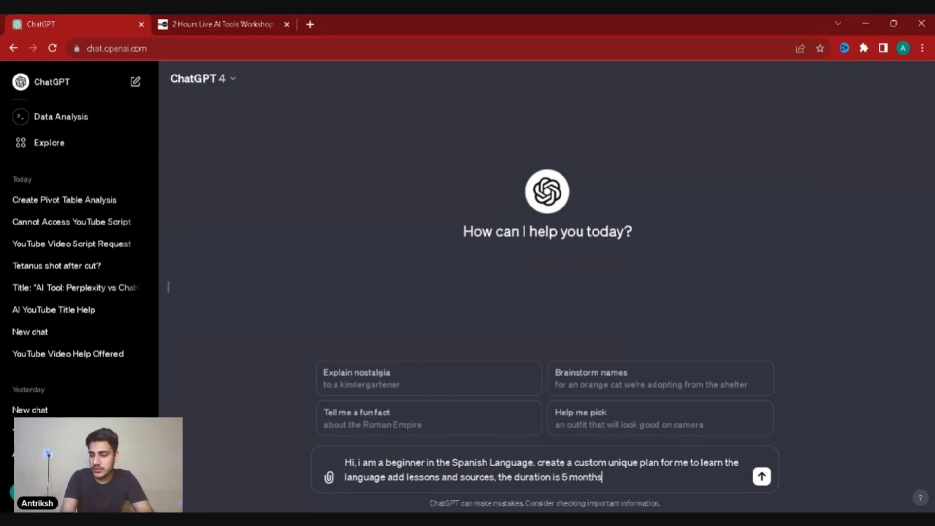
pyautogui.press('Return')
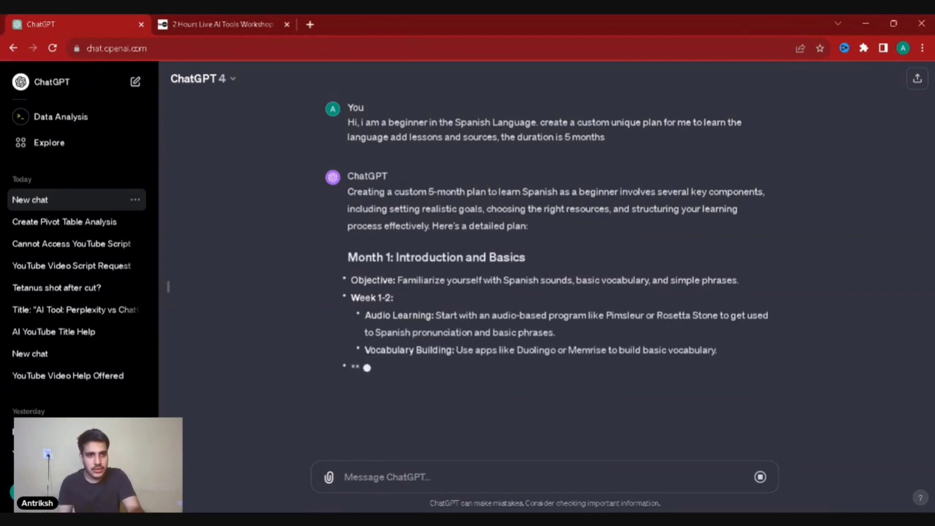
pyautogui.click(170, 291)
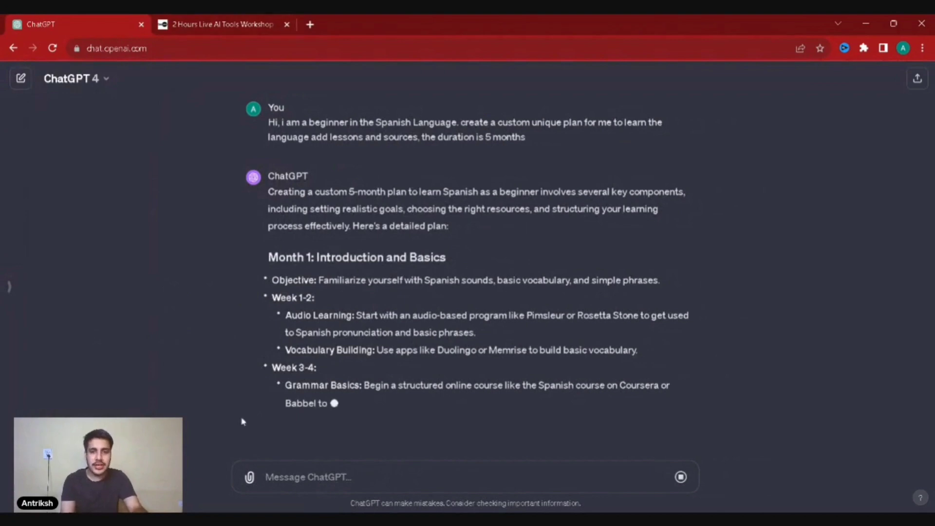
# Switch to the AI tools workshop page and look over its schedule, benefits and registration offer
pyautogui.click(195, 19)
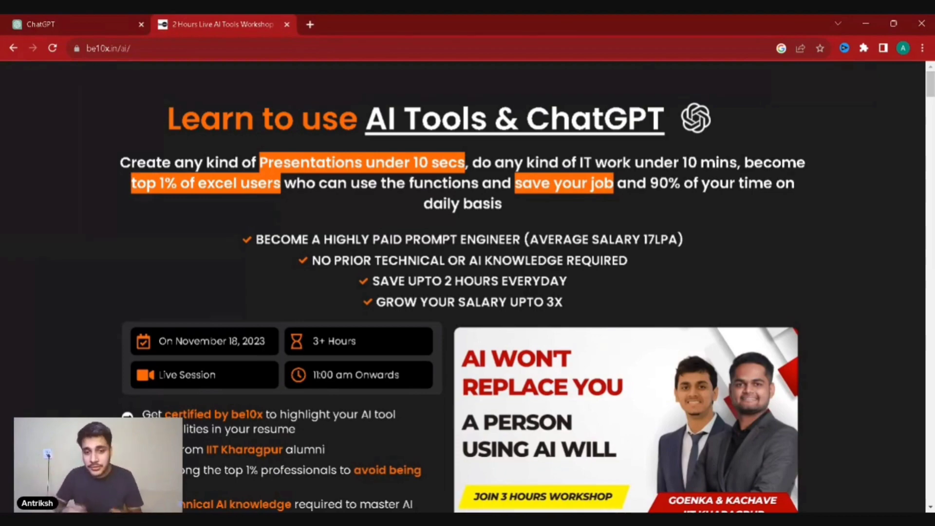
pyautogui.scroll(-4, 259, 265)
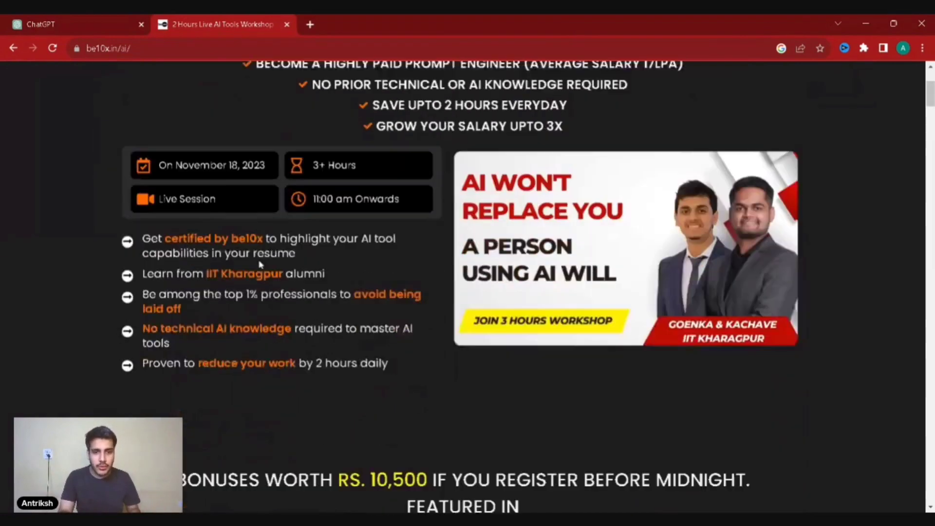
pyautogui.scroll(-2, 260, 264)
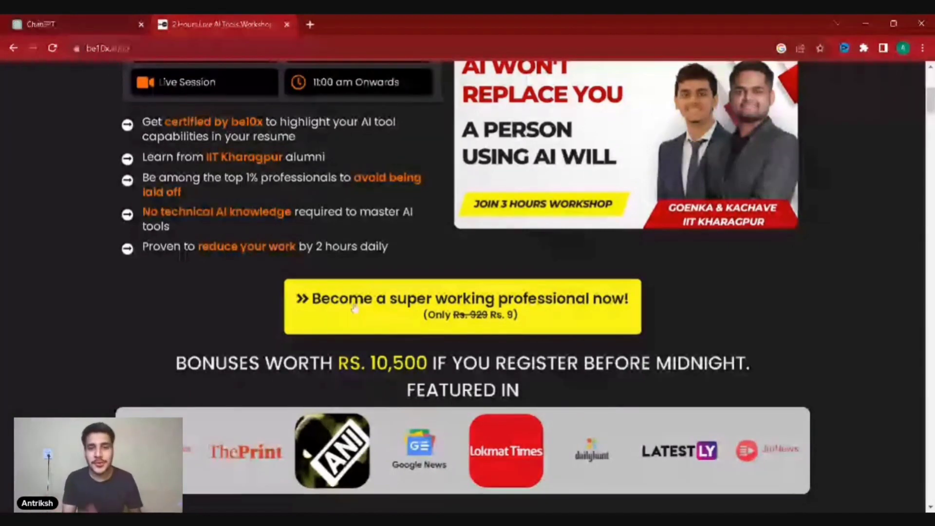
pyautogui.scroll(3, 354, 308)
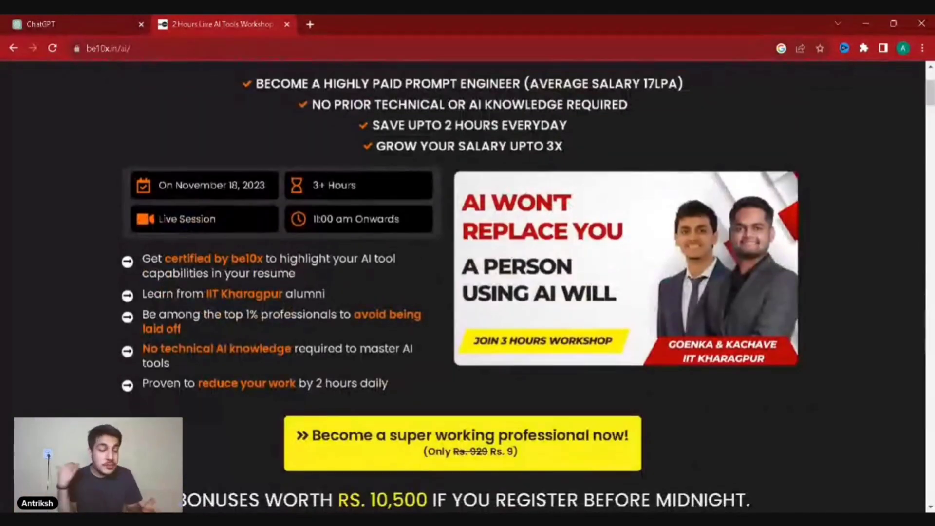
pyautogui.scroll(1, 460, 294)
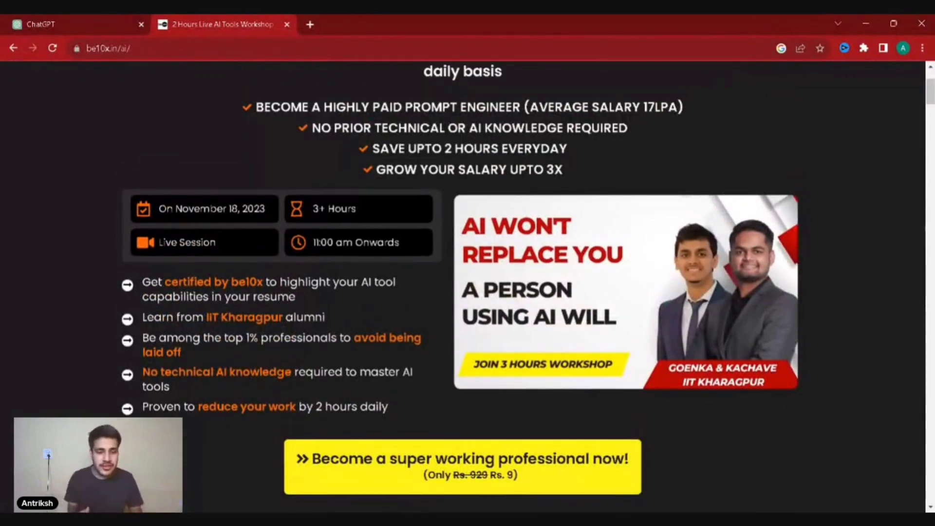
pyautogui.scroll(3, 461, 287)
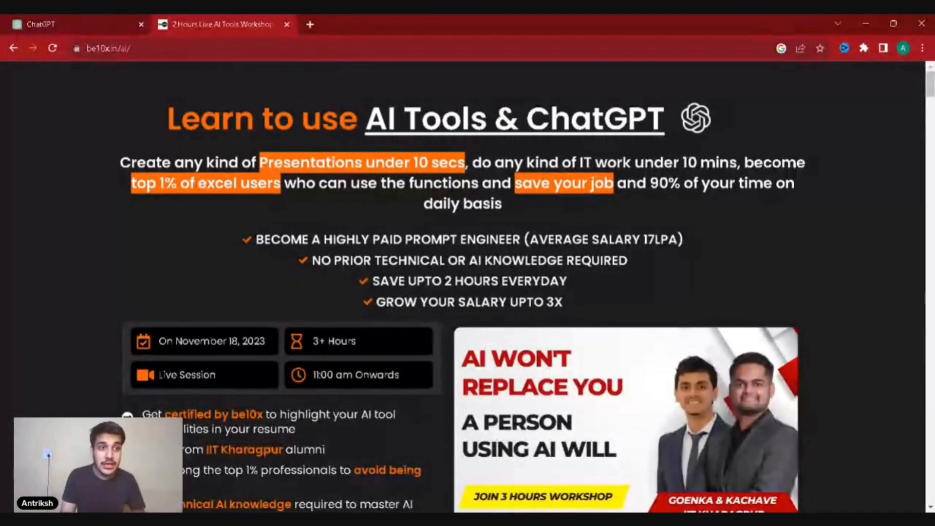
# Return to the ChatGPT conversation and read through the monthly Spanish learning plan, including its weekly activities and suggested resources
pyautogui.click(49, 24)
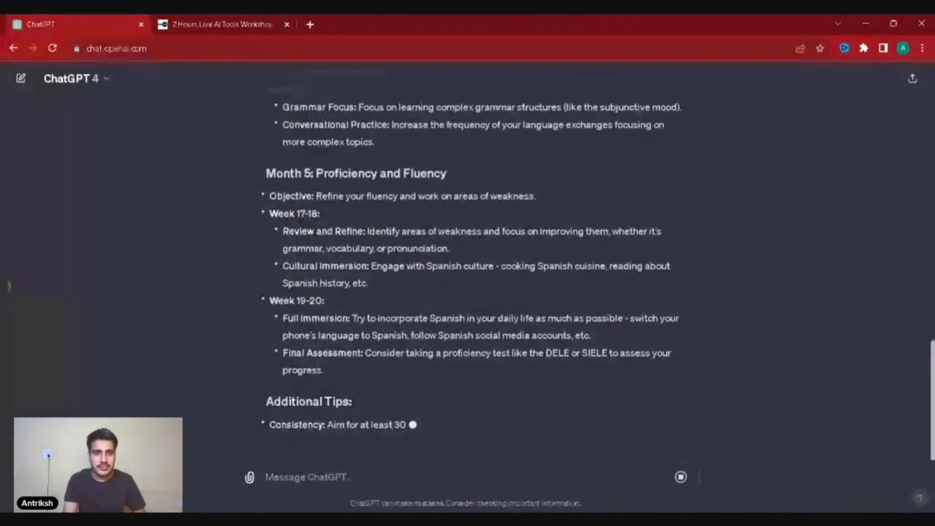
pyautogui.scroll(10, 455, 437)
pyautogui.scroll(15, 458, 436)
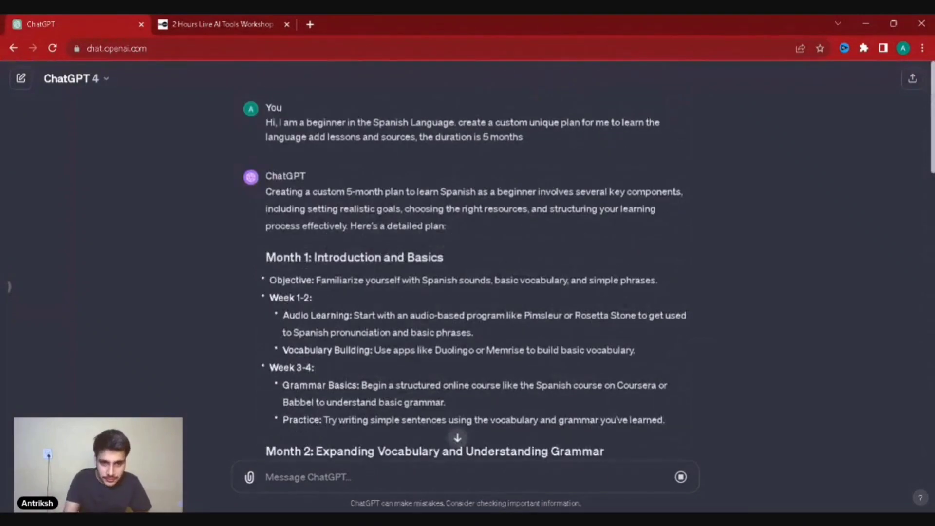
pyautogui.scroll(-2, 335, 149)
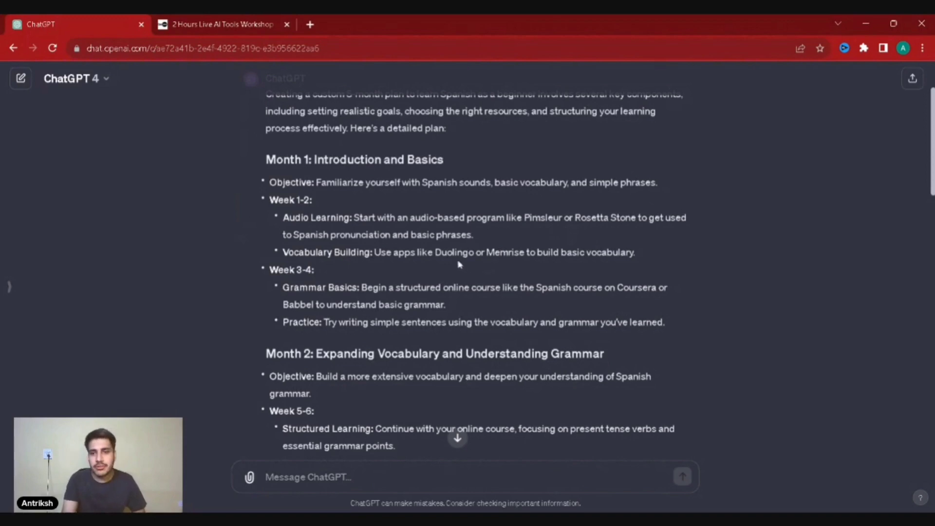
pyautogui.scroll(-1, 663, 284)
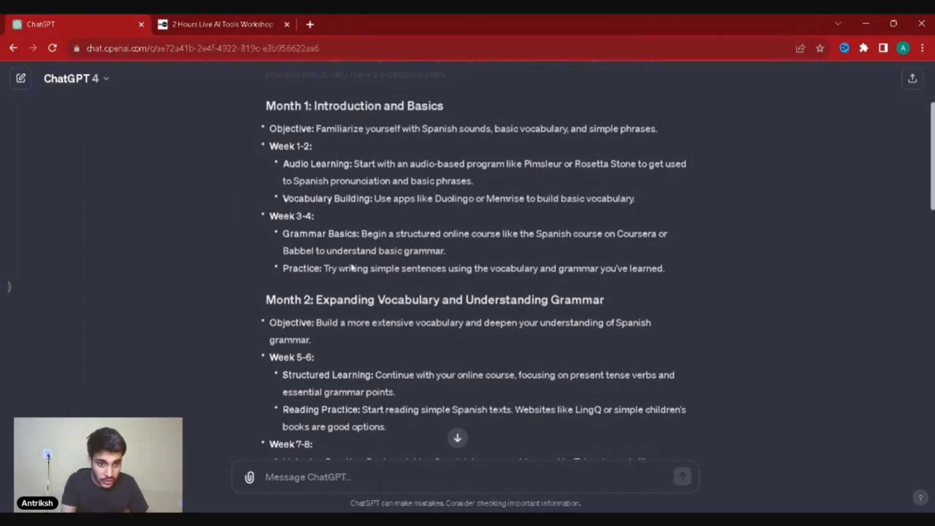
pyautogui.scroll(-8, 352, 268)
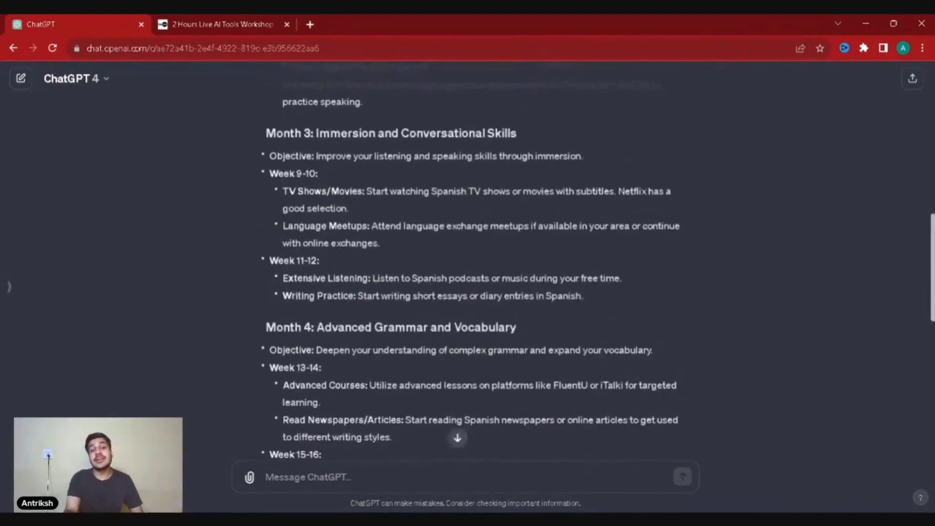
pyautogui.scroll(-8, 457, 437)
pyautogui.scroll(18, 457, 437)
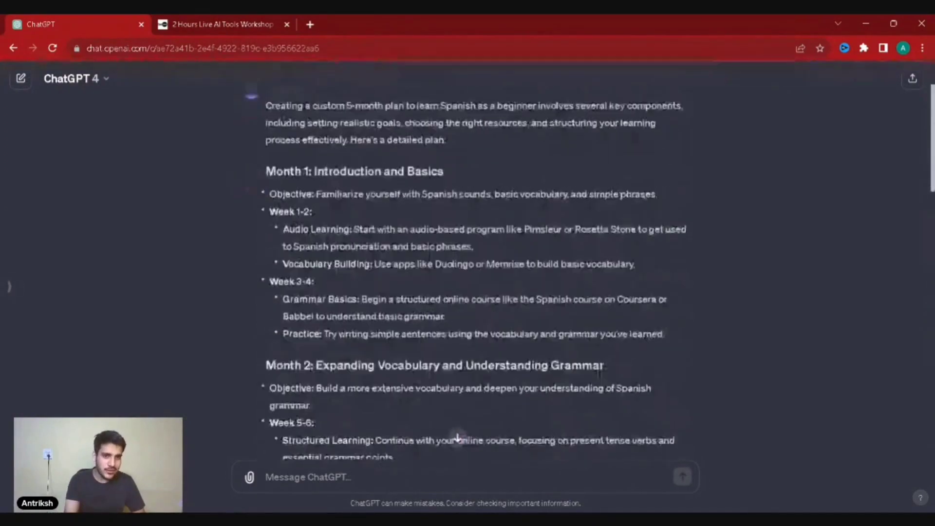
pyautogui.scroll(-1, 457, 438)
pyautogui.scroll(-3, 458, 438)
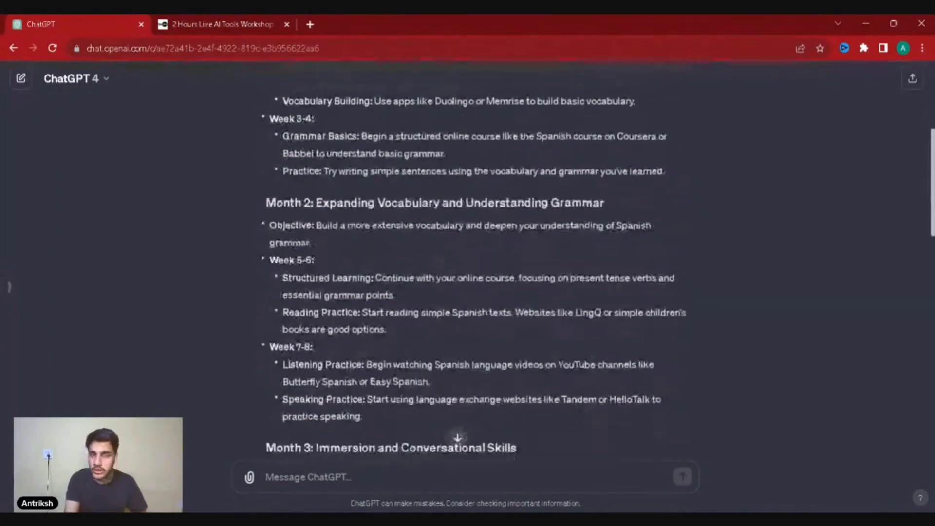
pyautogui.scroll(-15, 457, 437)
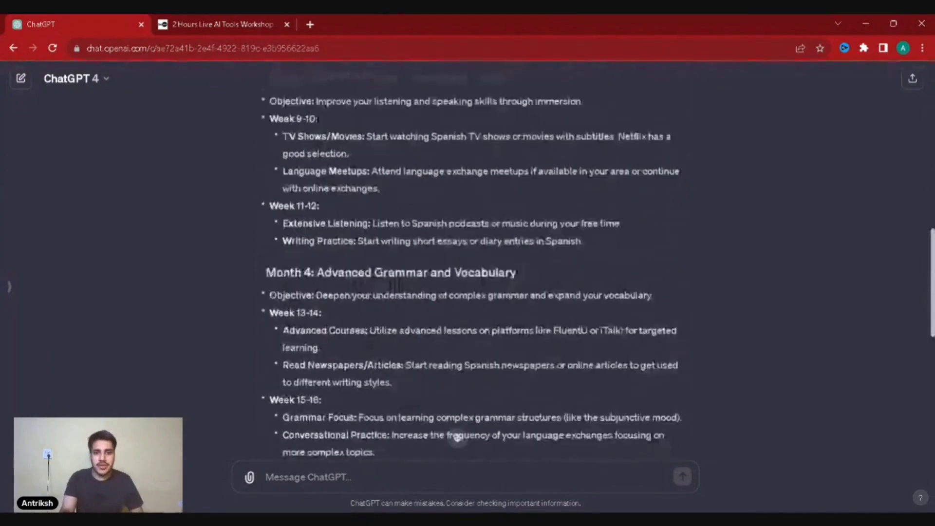
# Submit the follow-up prompt "Create a plan in which i mostly require only gpt, keep rest of the instructions same"
pyautogui.click(336, 475)
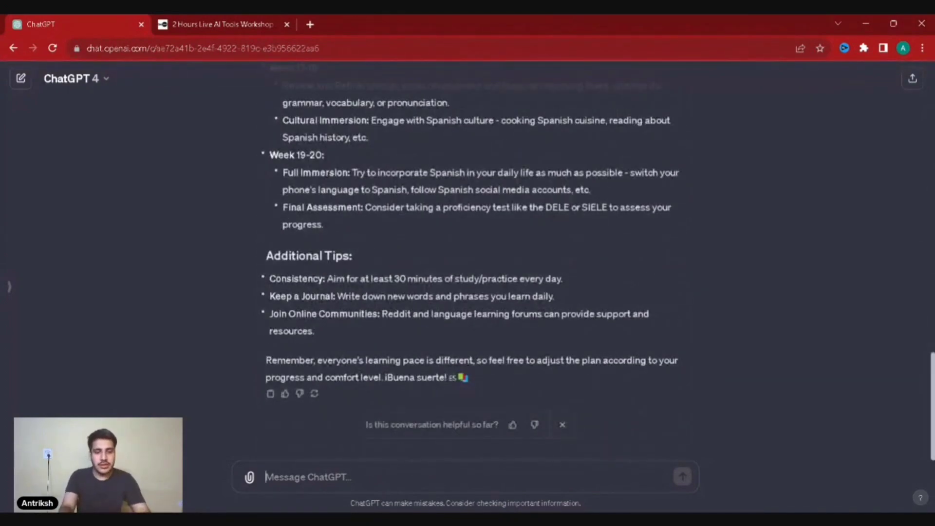
pyautogui.write('Create')
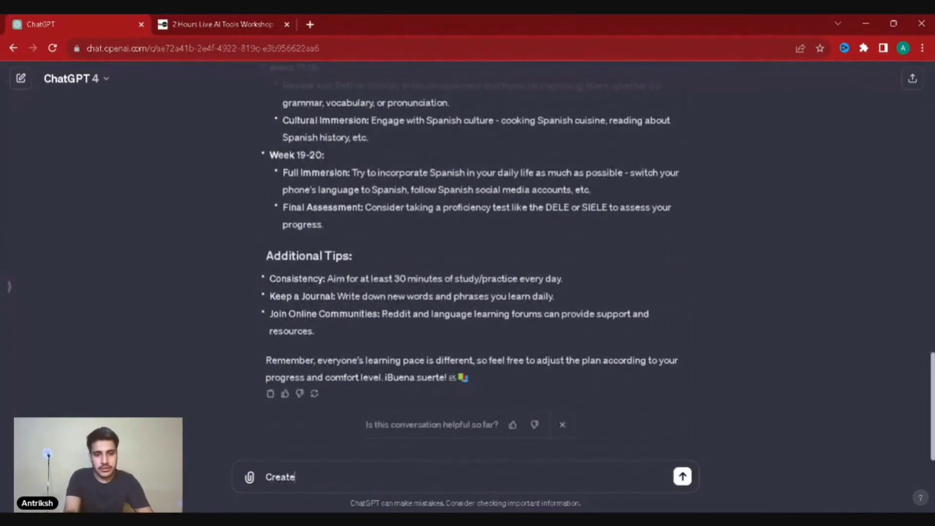
pyautogui.write(' a plan')
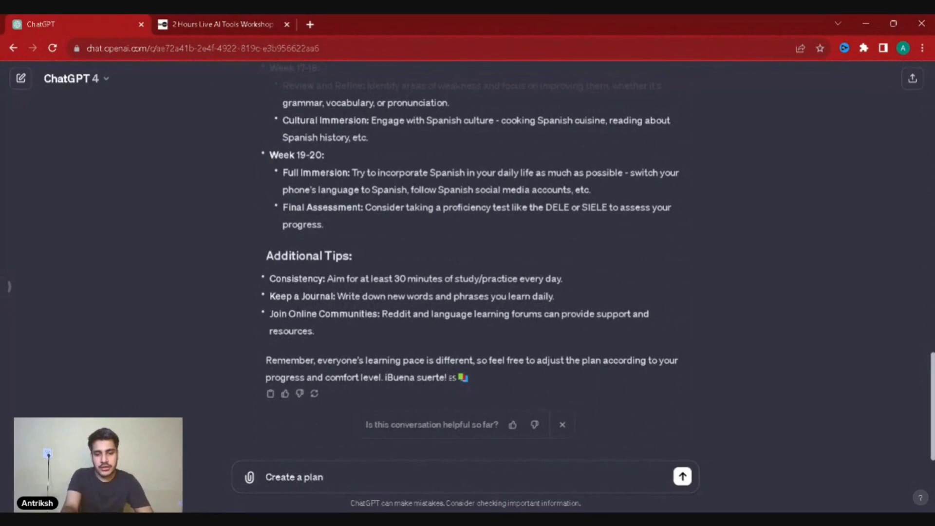
pyautogui.write(' in which i')
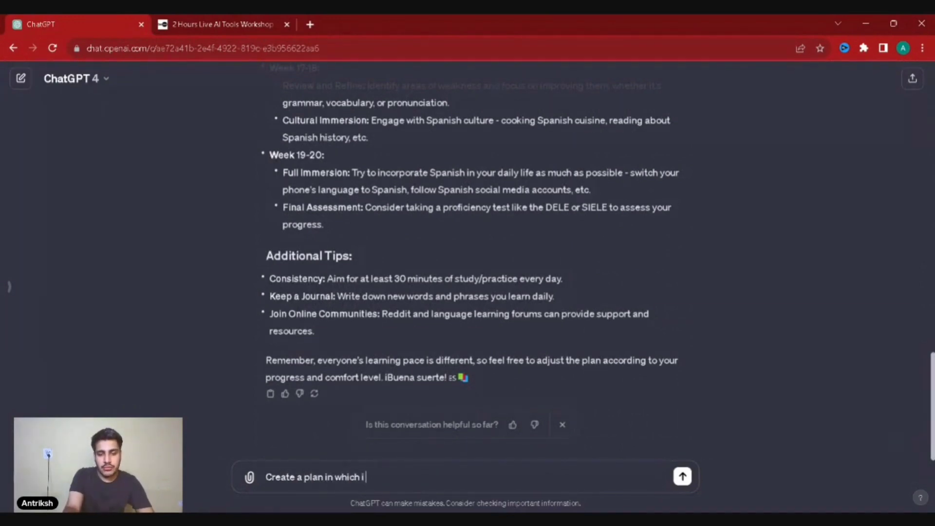
pyautogui.write(' mostk')
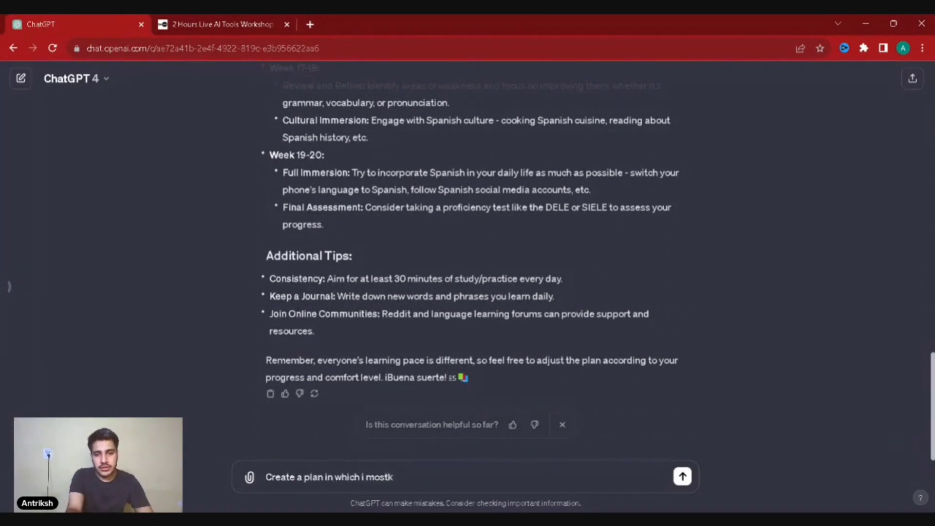
pyautogui.write('yly re')
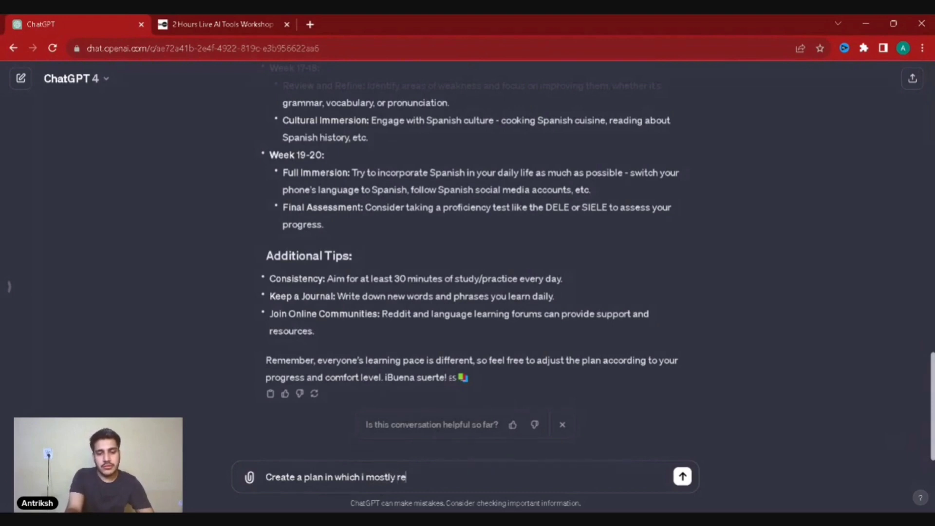
pyautogui.write('quire only')
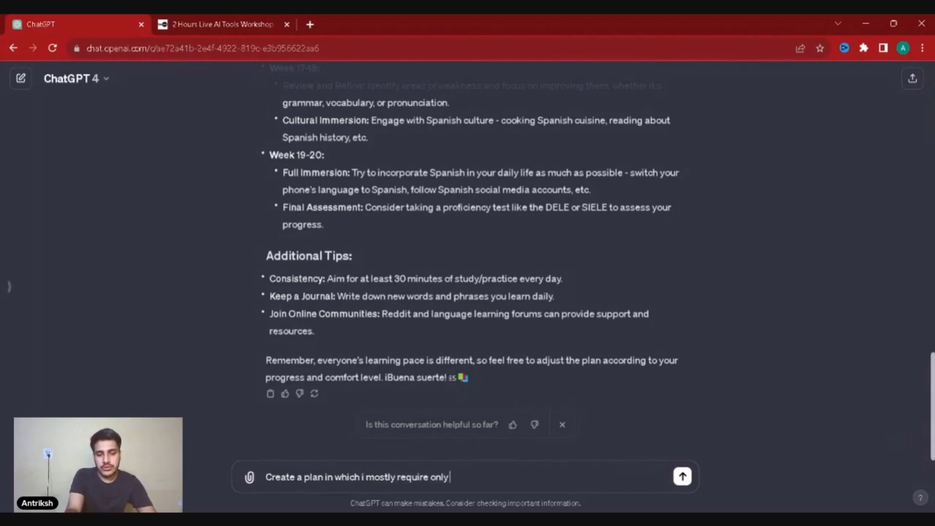
pyautogui.write(' gpt, kee')
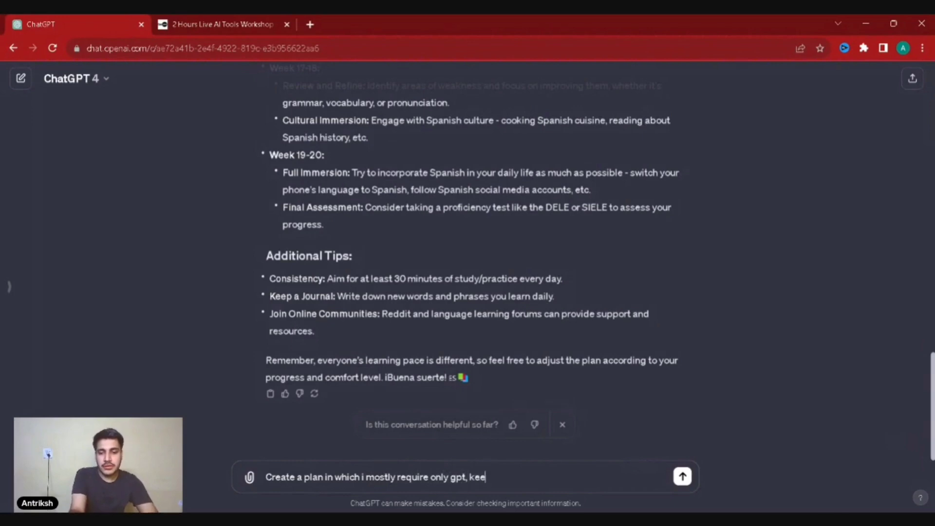
pyautogui.write('p rest of')
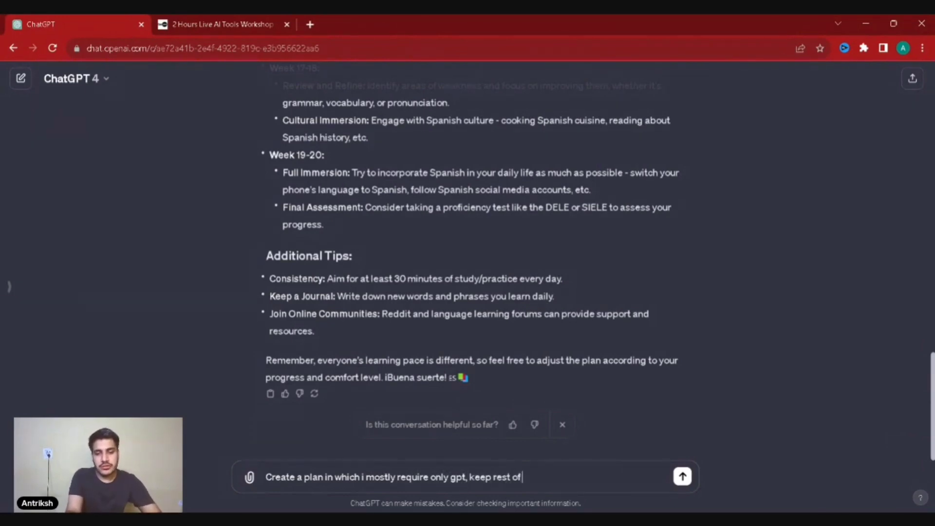
pyautogui.write(' the instru')
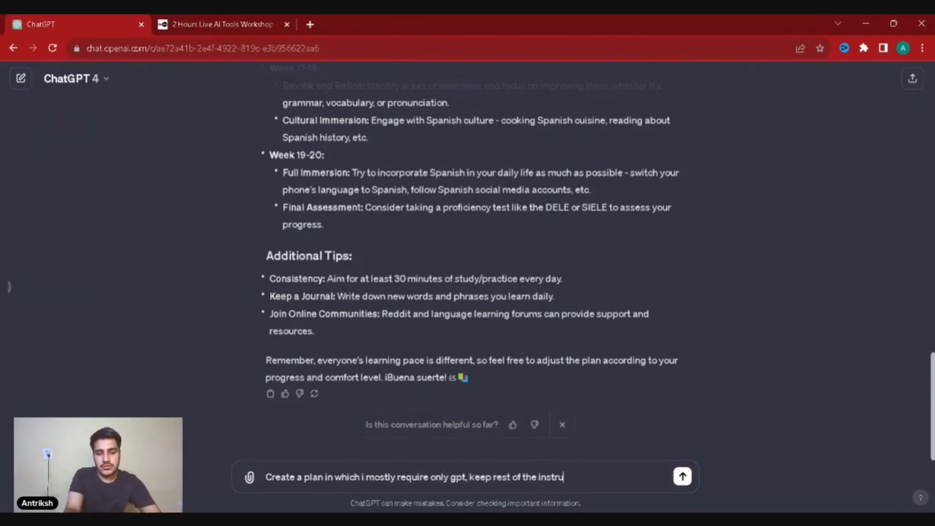
pyautogui.write('ctions same')
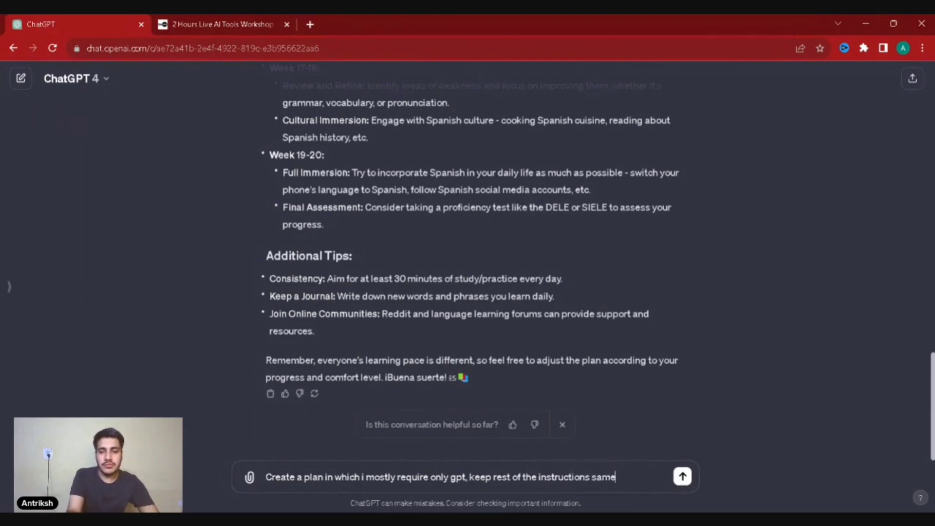
pyautogui.press('Return')
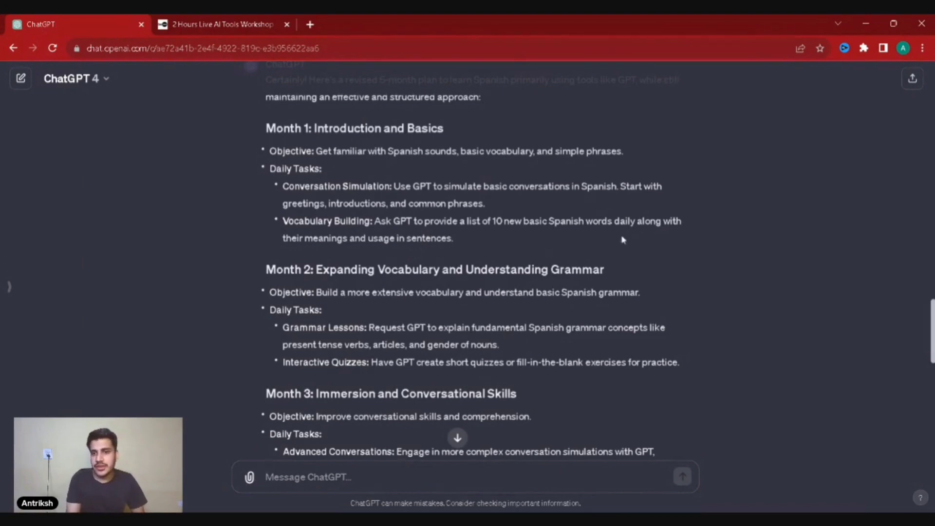
# Review the revised GPT-based plan through its closing tips and begin a new prompt with "Give us the 100 most used words and phrases"
pyautogui.scroll(-1, 478, 266)
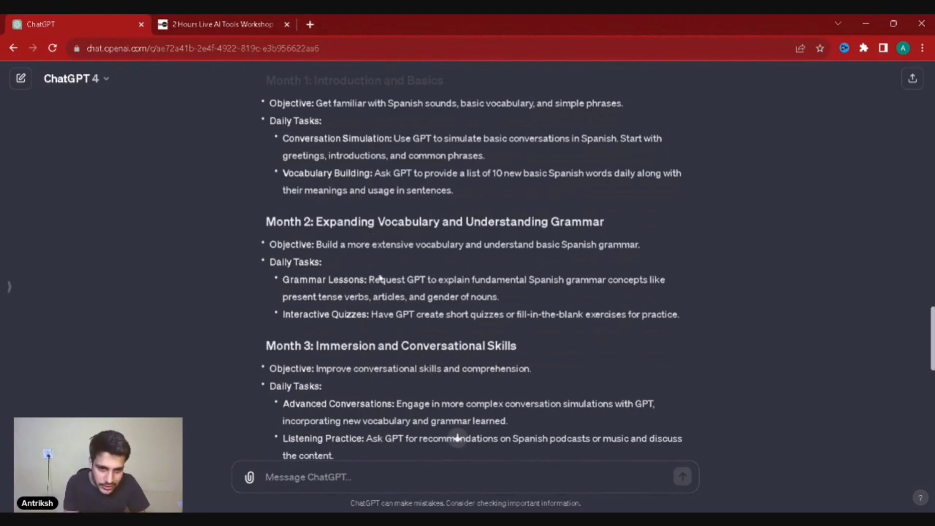
pyautogui.scroll(-1, 414, 295)
pyautogui.scroll(-7, 472, 273)
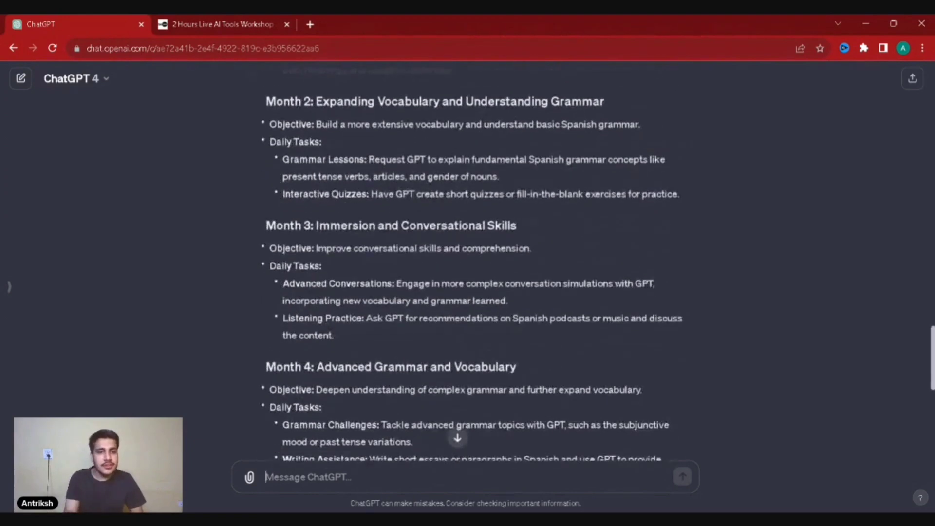
pyautogui.scroll(-4, 472, 272)
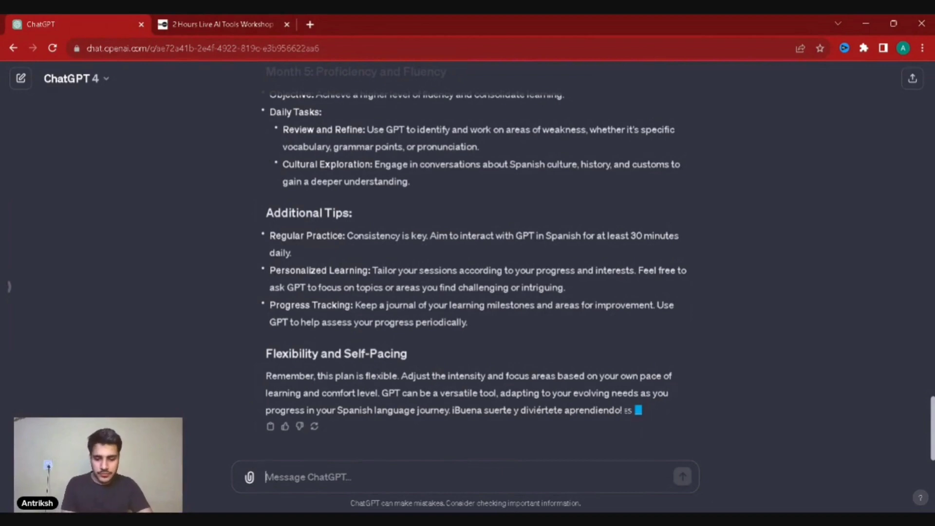
pyautogui.write('Gi')
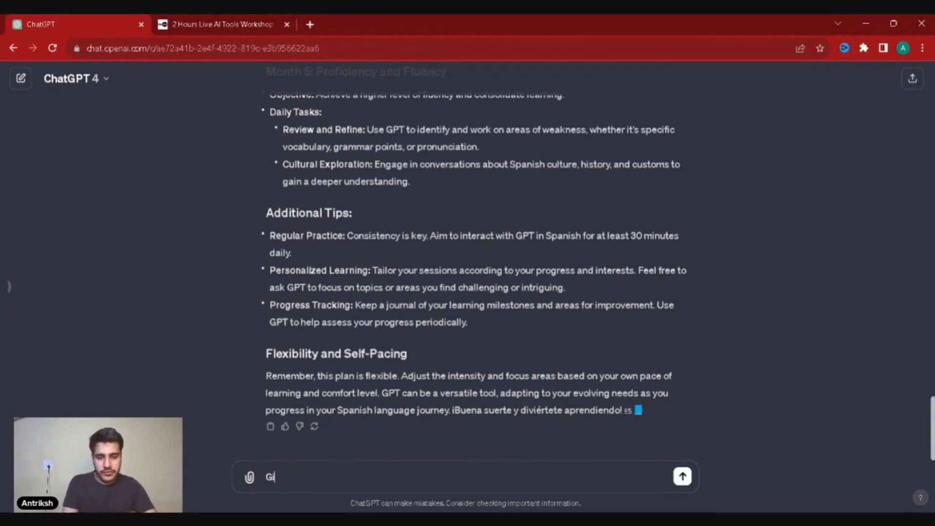
pyautogui.write('ve us')
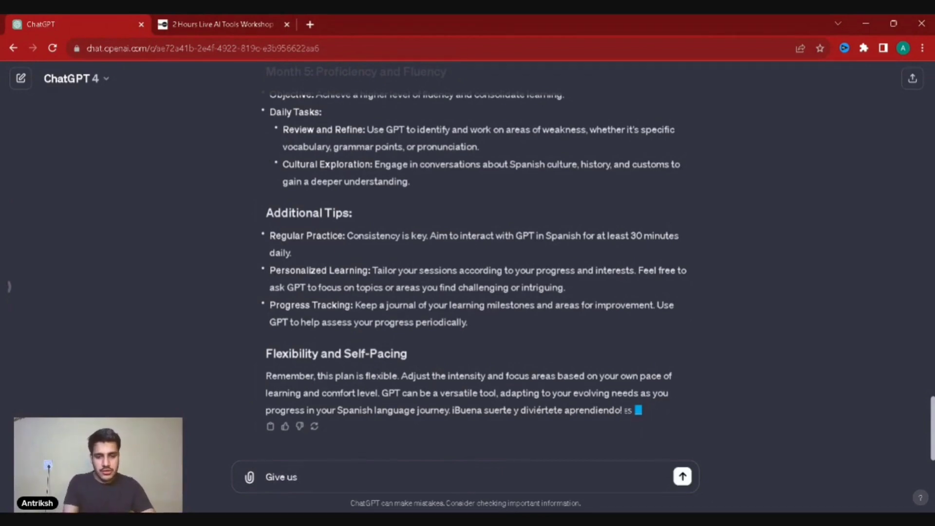
pyautogui.write(' the 1')
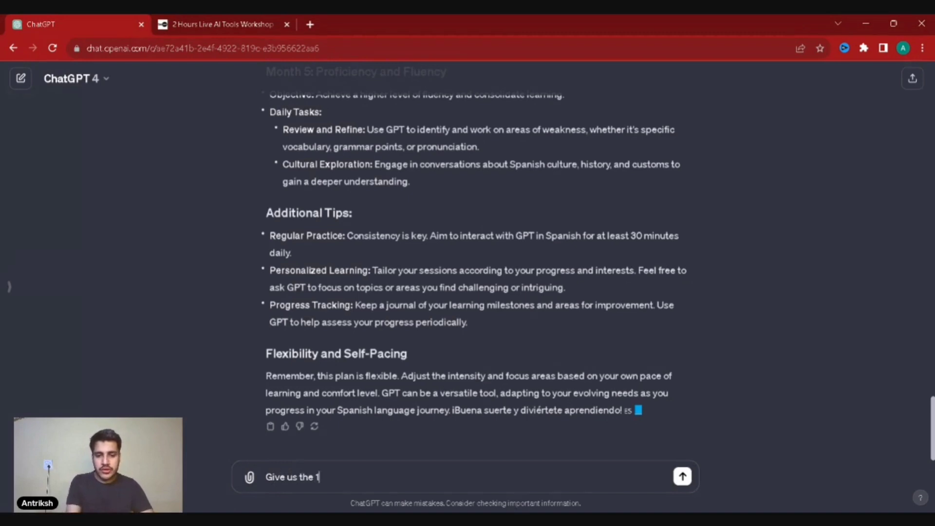
pyautogui.write('00 most u')
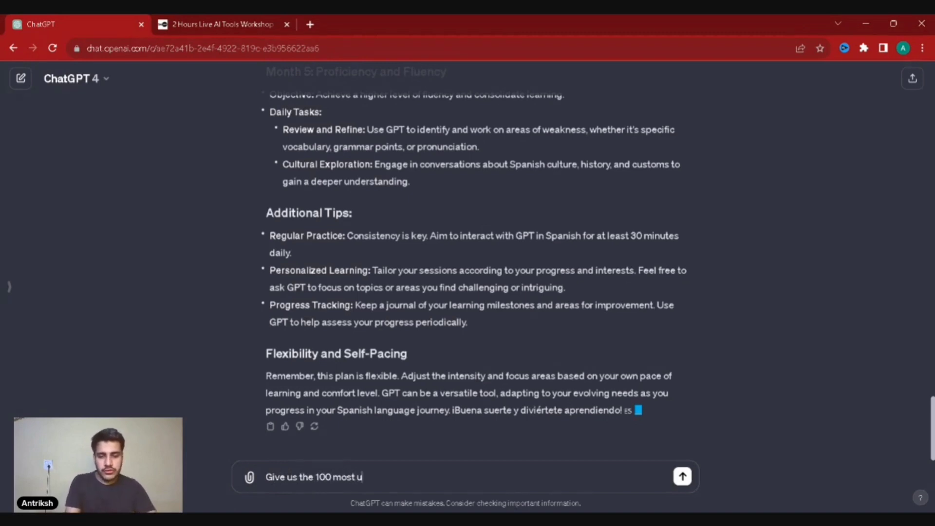
pyautogui.write('sed words ')
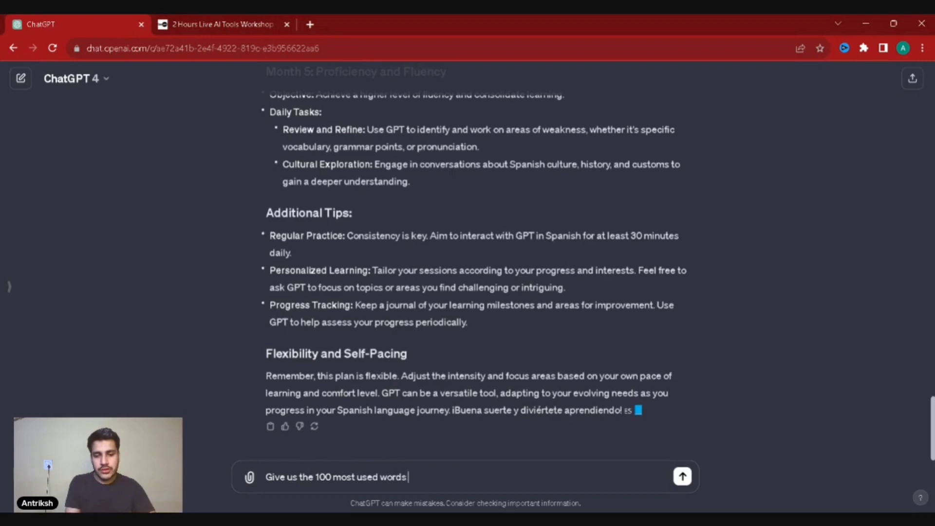
pyautogui.write('and ph')
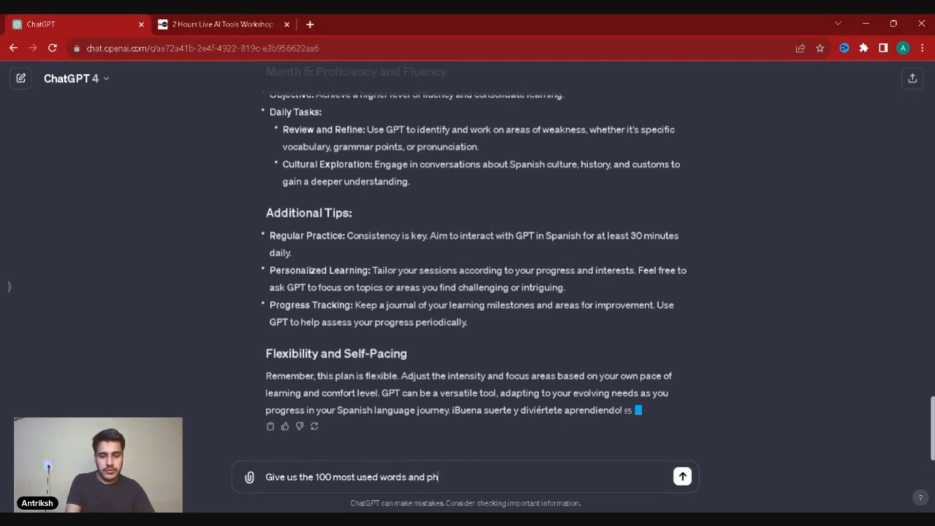
pyautogui.write('rases')
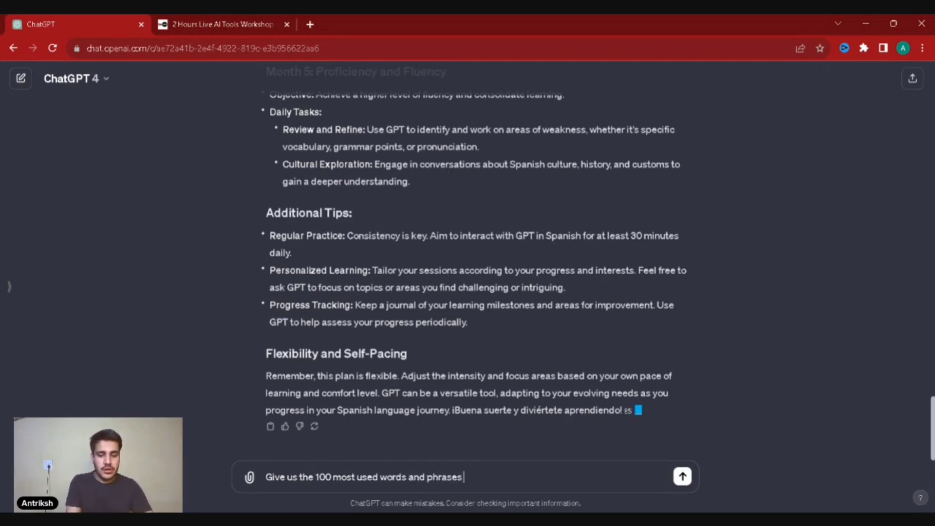
# Extend the prompt with "in Spanish and a lan to larn them, also give their phonectic pronounciations in English" and submit it
pyautogui.write(' in Spanish and a')
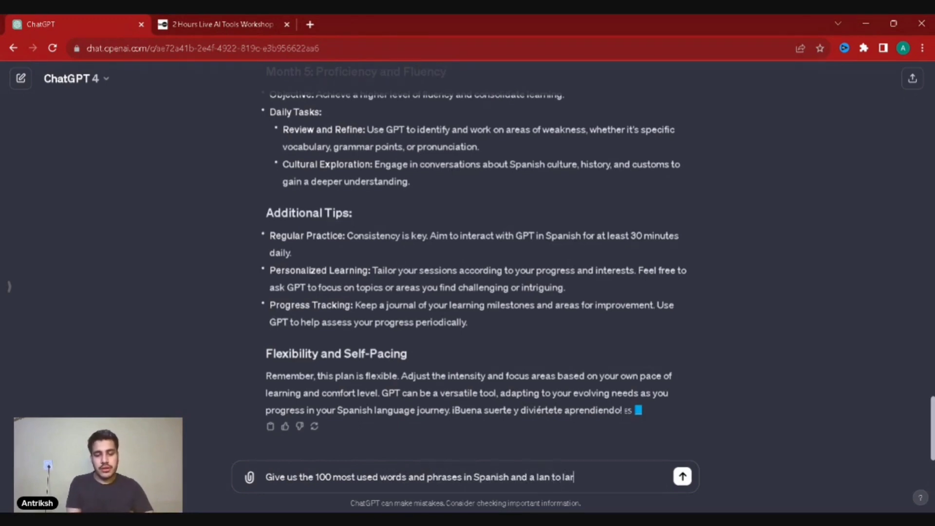
pyautogui.write('lan to larn t')
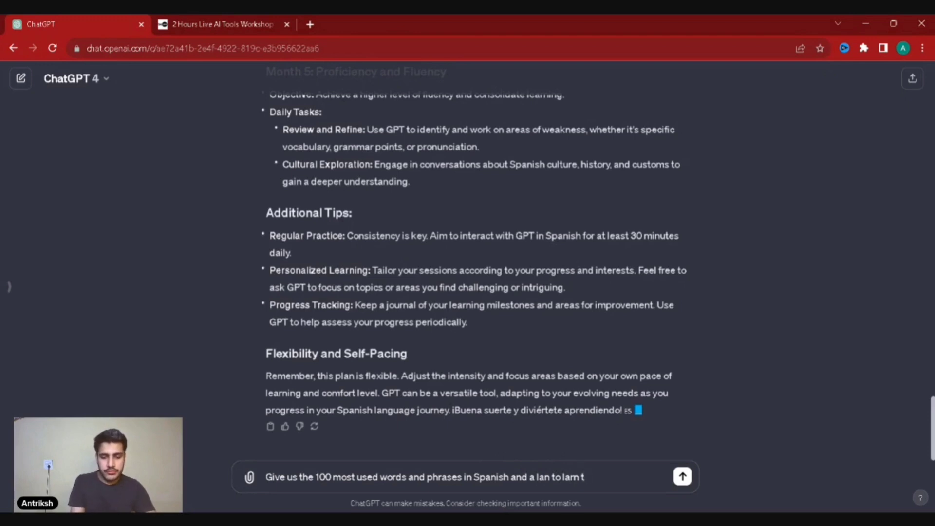
pyautogui.write('hem, also g')
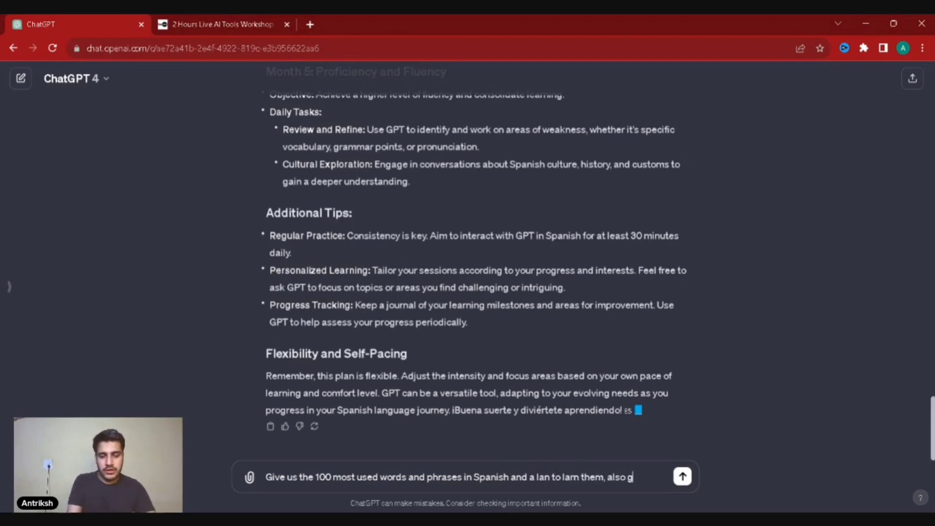
pyautogui.write('ive their')
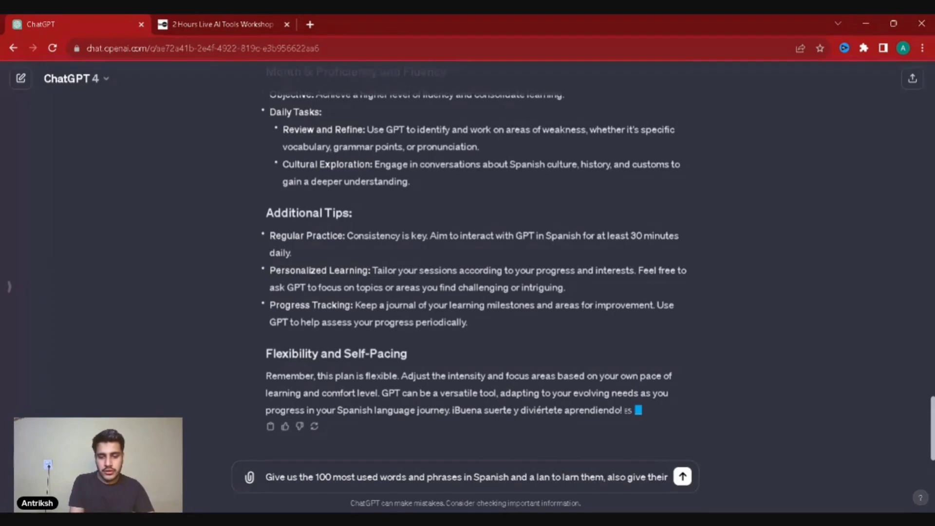
pyautogui.write(' phonecti')
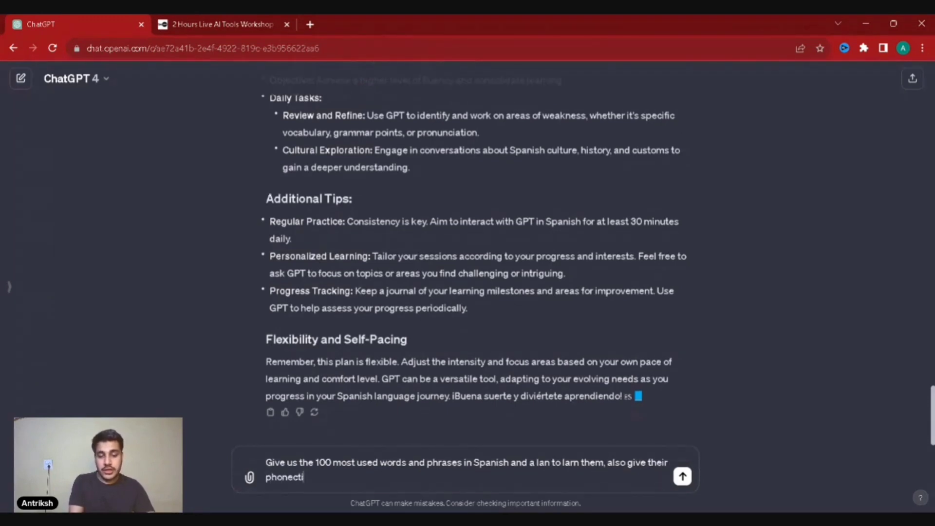
pyautogui.write('c prono')
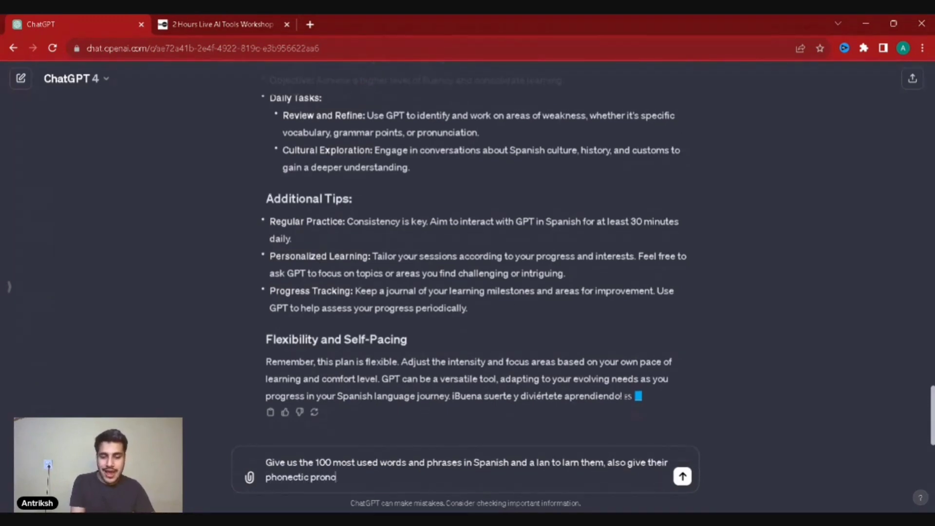
pyautogui.write('unciatio')
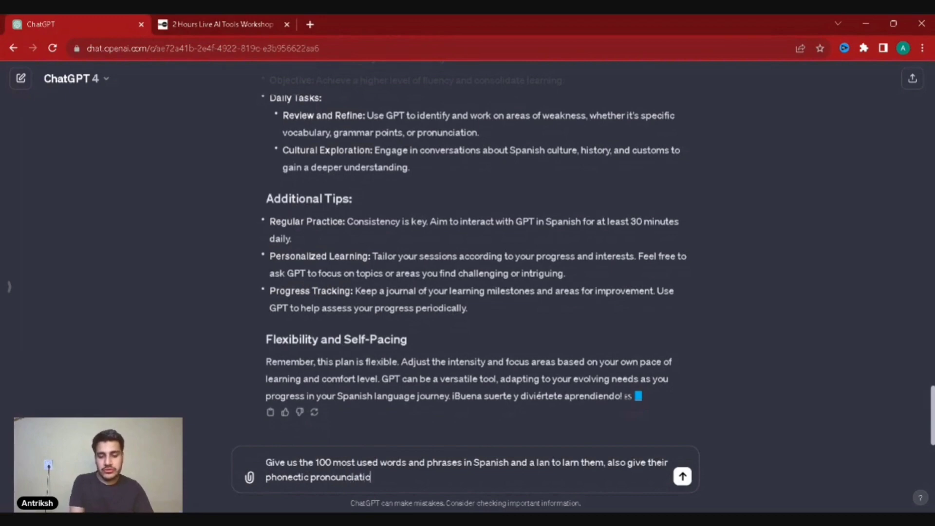
pyautogui.write('ns in')
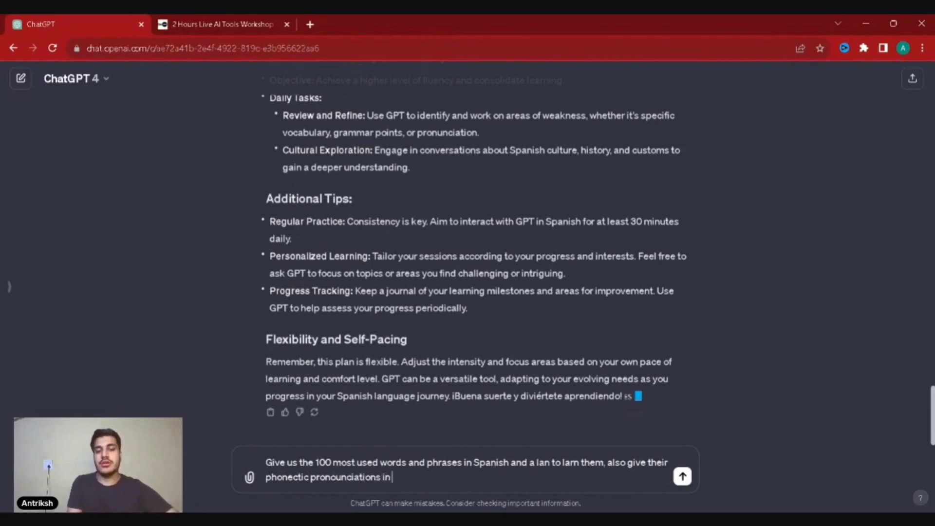
pyautogui.write(' English')
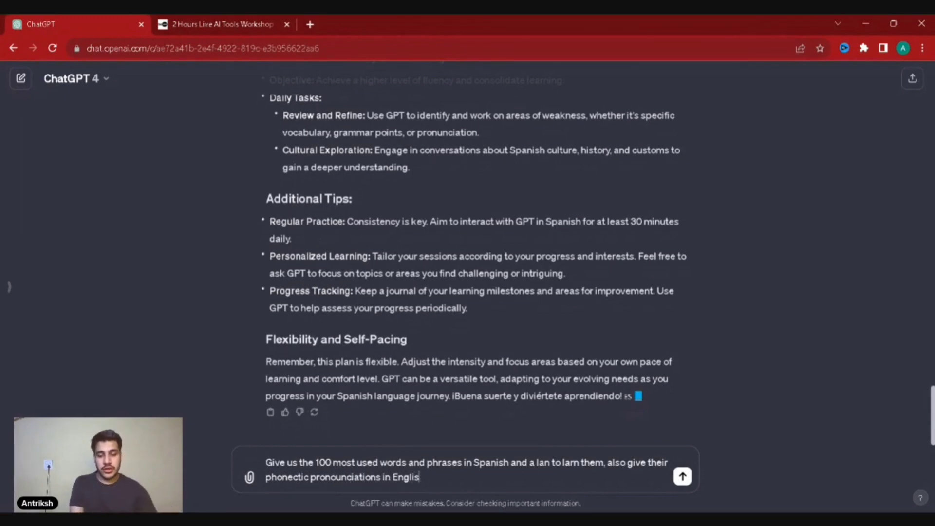
pyautogui.press('Return')
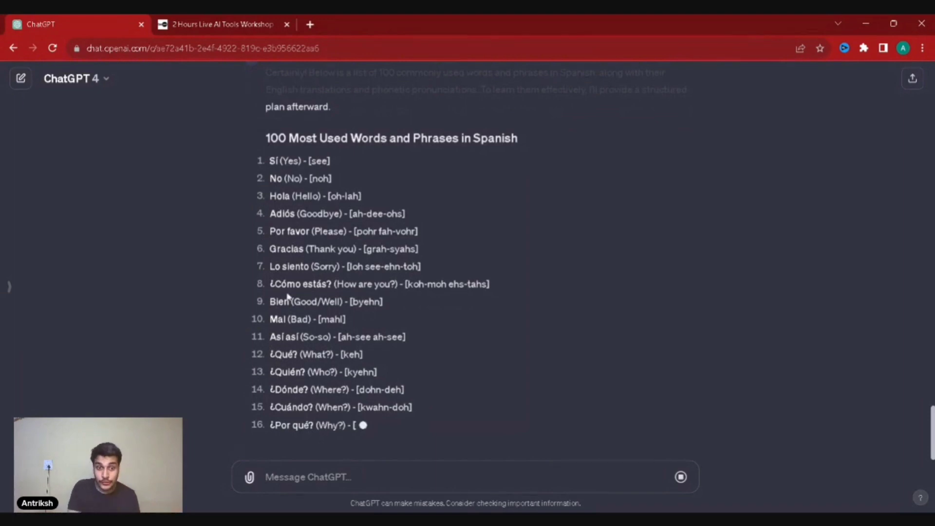
# Highlight the phrase "¿Cómo estás?" and its phonetic pronunciation in the generated word list to examine them
pyautogui.moveTo(270, 284); pyautogui.dragTo(333, 284)
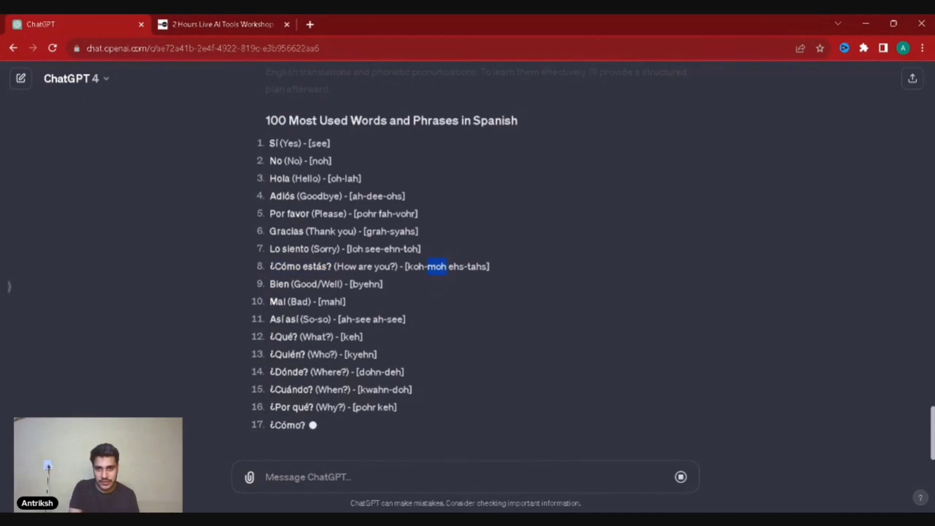
pyautogui.moveTo(485, 263); pyautogui.dragTo(492, 271)
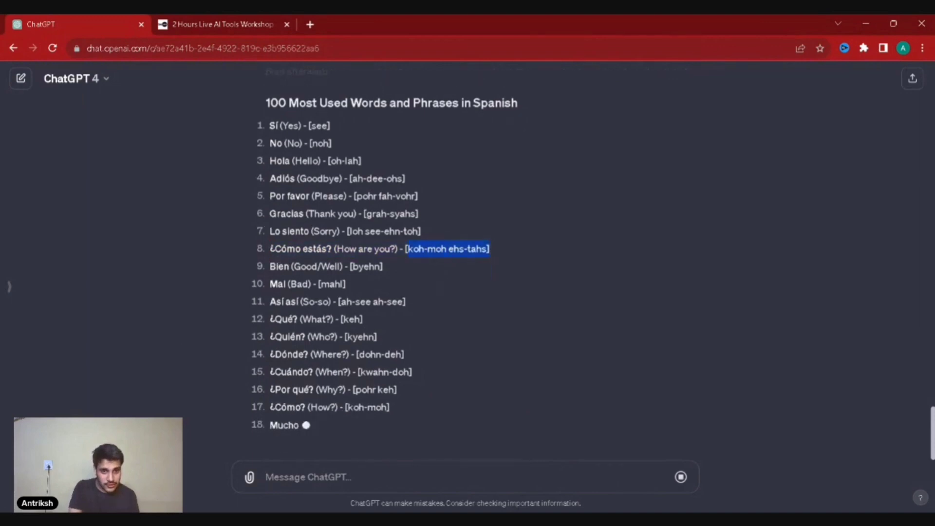
pyautogui.moveTo(274, 249); pyautogui.dragTo(318, 249)
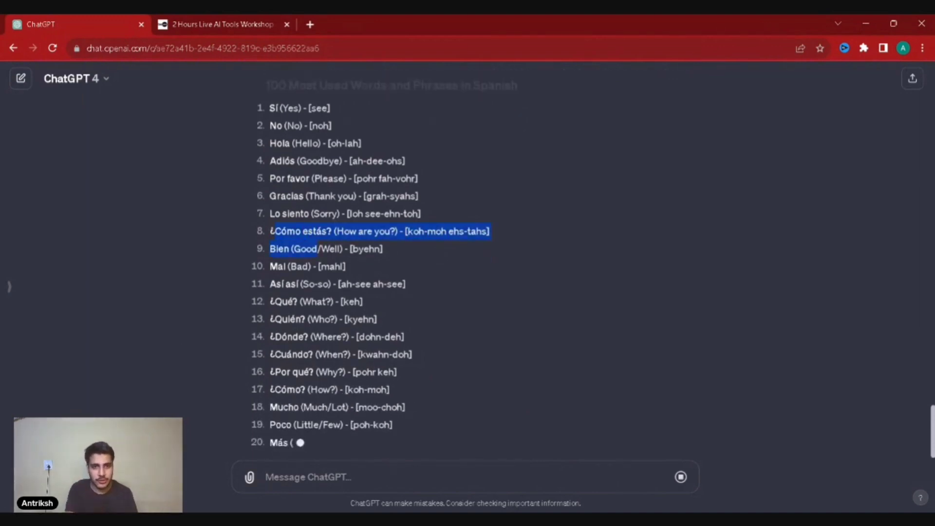
# Clear the text highlight, check the Spanish word list against the request above it, and stop the response generation
pyautogui.click(312, 227)
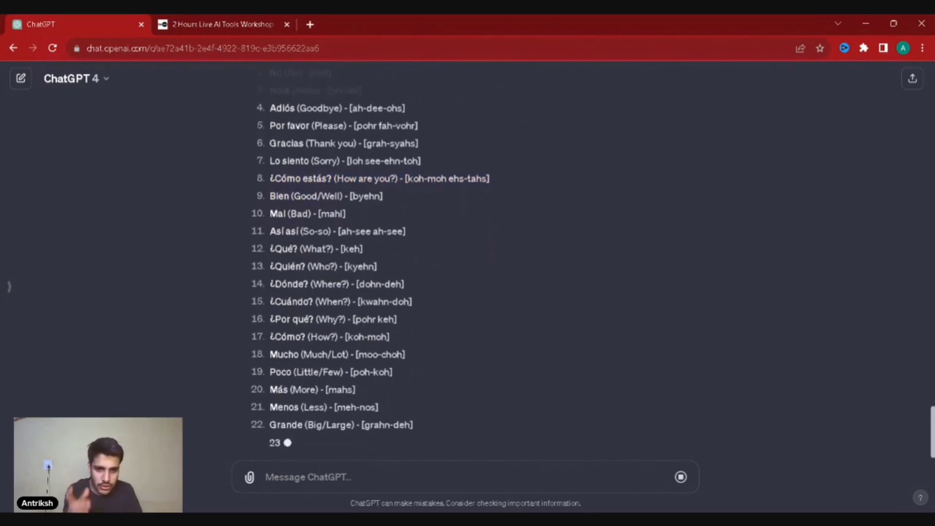
pyautogui.scroll(15, 467, 263)
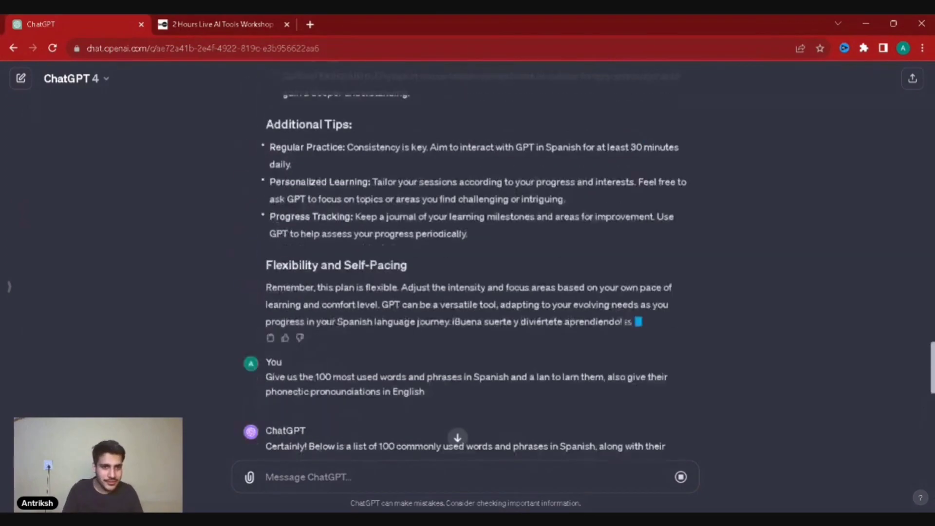
pyautogui.scroll(-15, 467, 263)
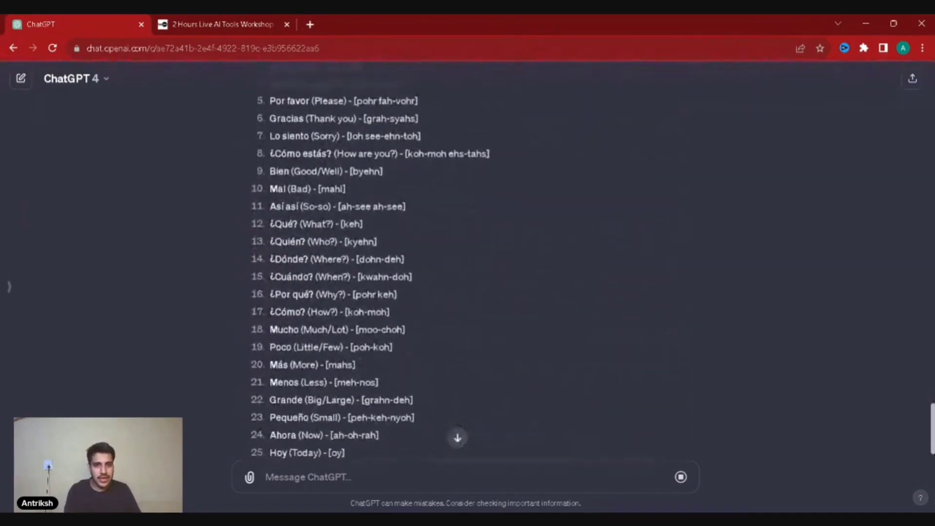
pyautogui.scroll(10, 467, 263)
pyautogui.scroll(1, 344, 354)
pyautogui.scroll(-15, 344, 354)
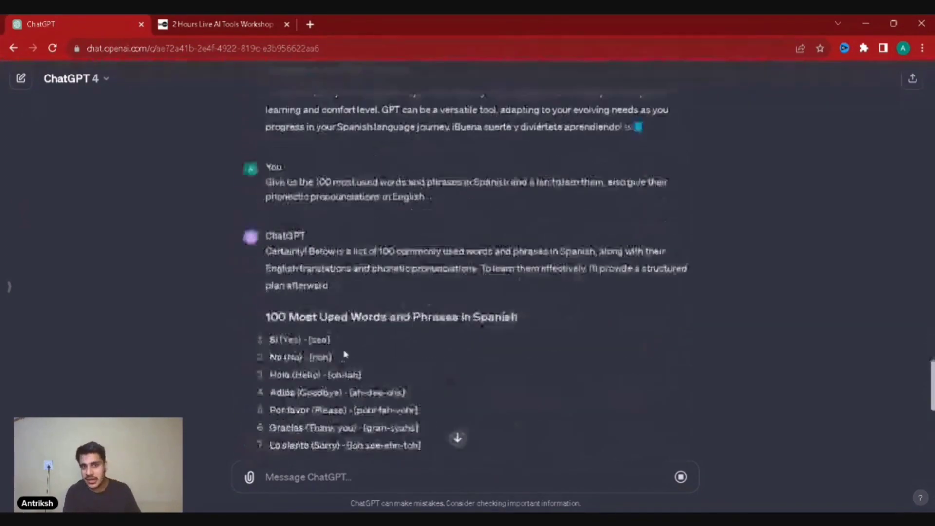
pyautogui.click(680, 482)
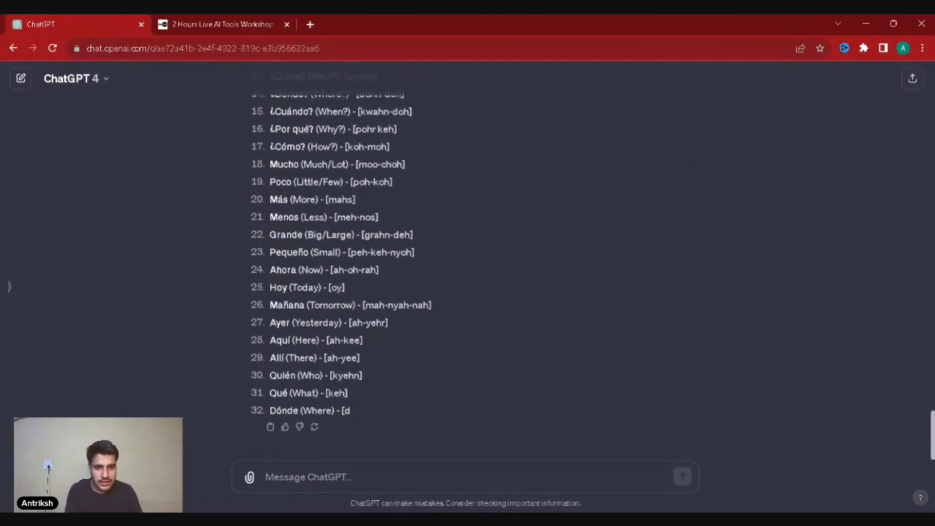
# Review the partial list of Spanish words and phrases together with the prompt and introduction above it
pyautogui.scroll(15, 467, 268)
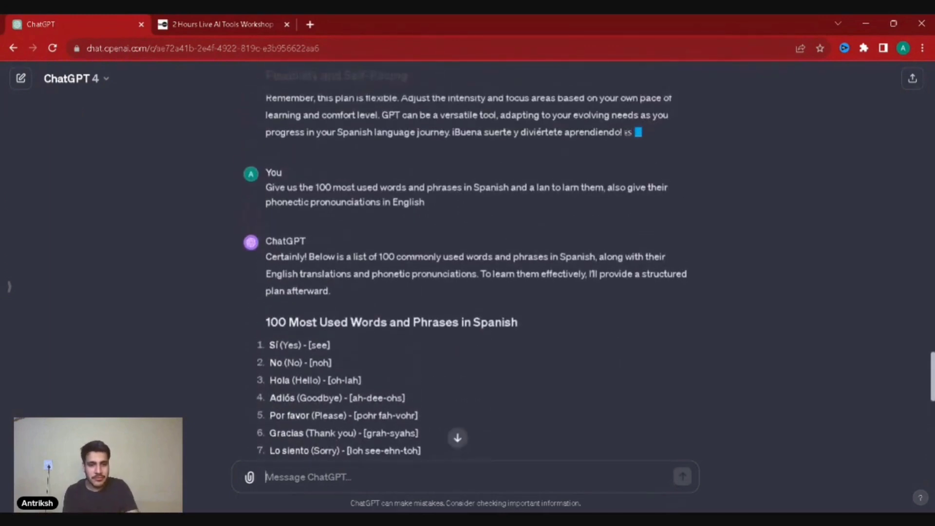
pyautogui.scroll(-10, 467, 267)
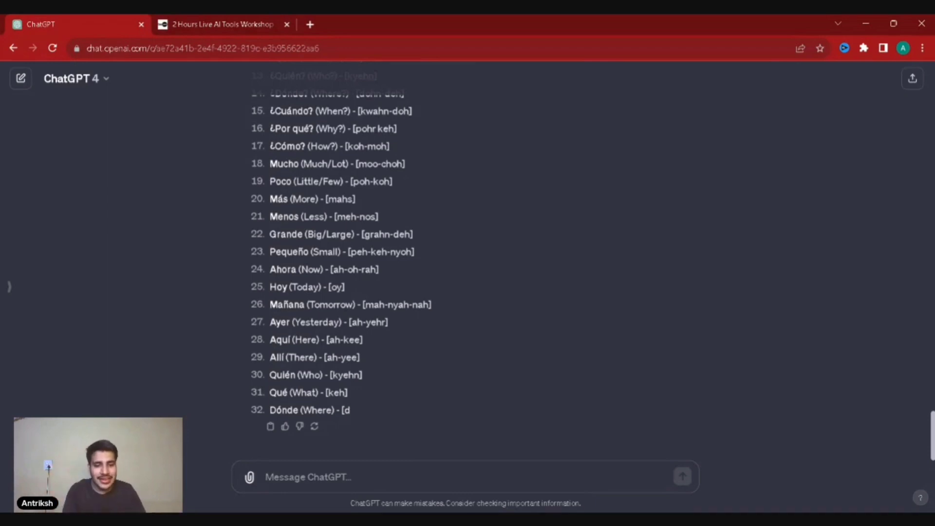
pyautogui.scroll(9, 467, 273)
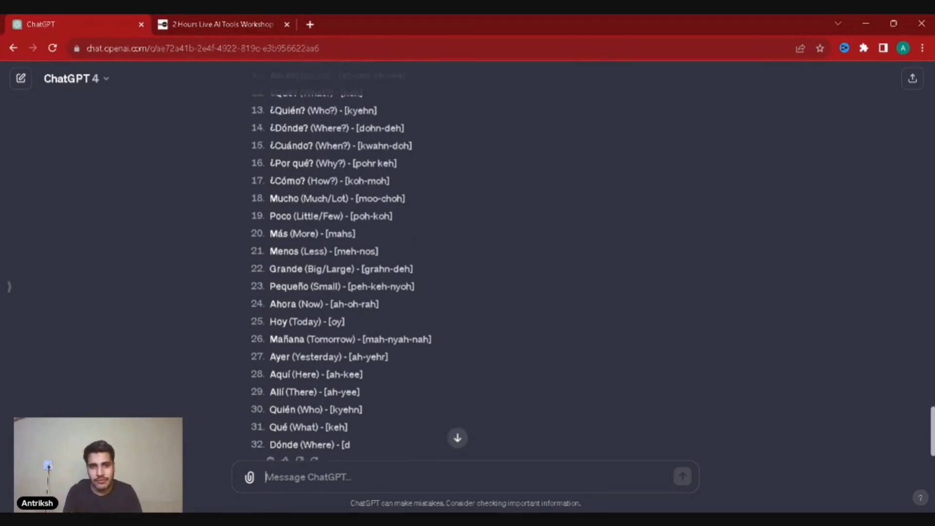
pyautogui.scroll(2, 468, 272)
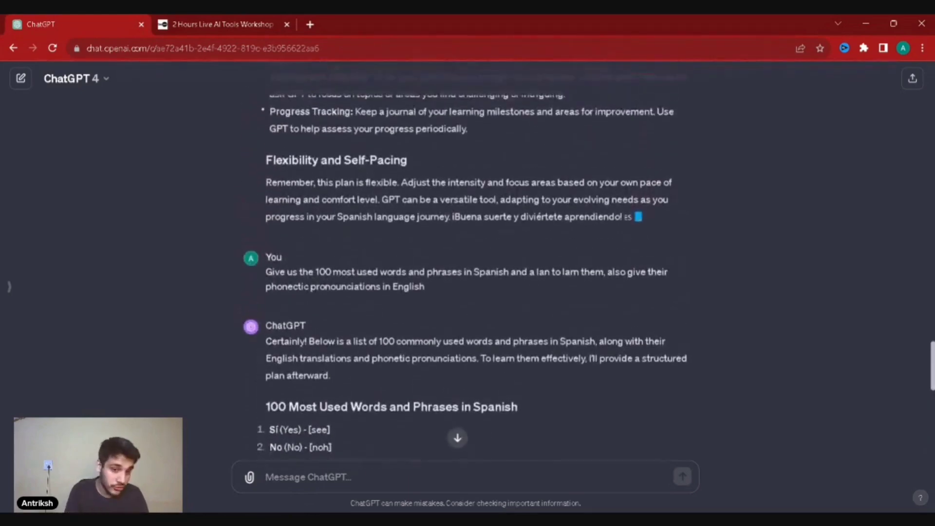
pyautogui.scroll(-6, 468, 272)
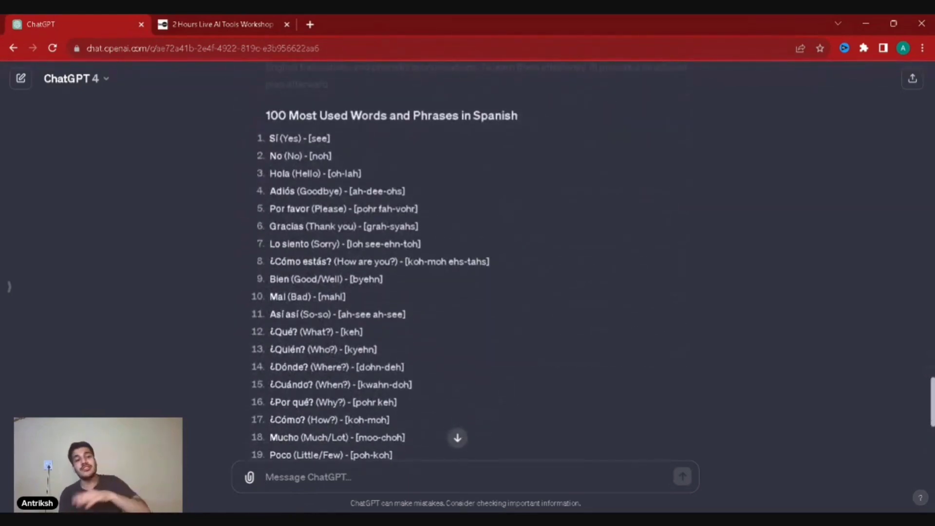
pyautogui.scroll(7, 468, 273)
# Look at the available model options, including GPT-4, GPT-3.5 and Plugins, and close the list without switching
pyautogui.click(95, 81)
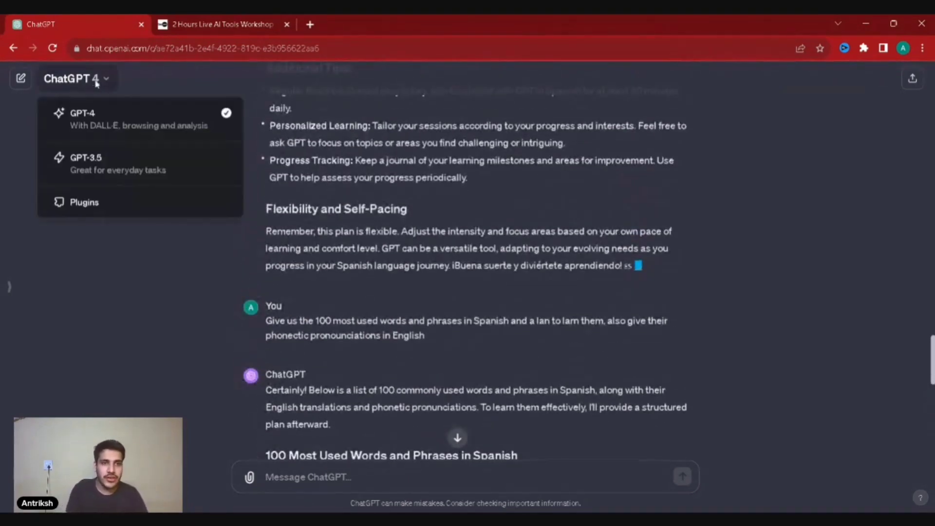
pyautogui.moveTo(154, 138)
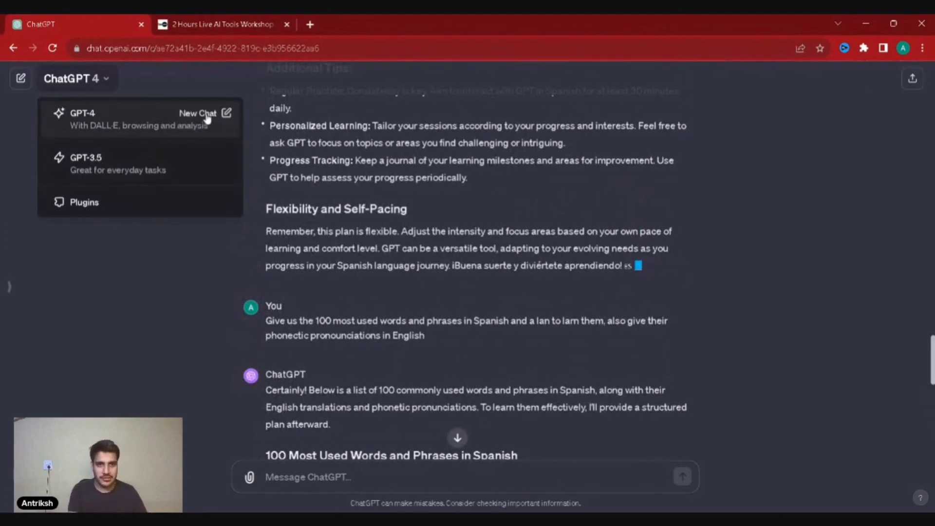
pyautogui.click(115, 314)
# Copy the partial Spanish word list response to the clipboard
pyautogui.scroll(-10, 341, 273)
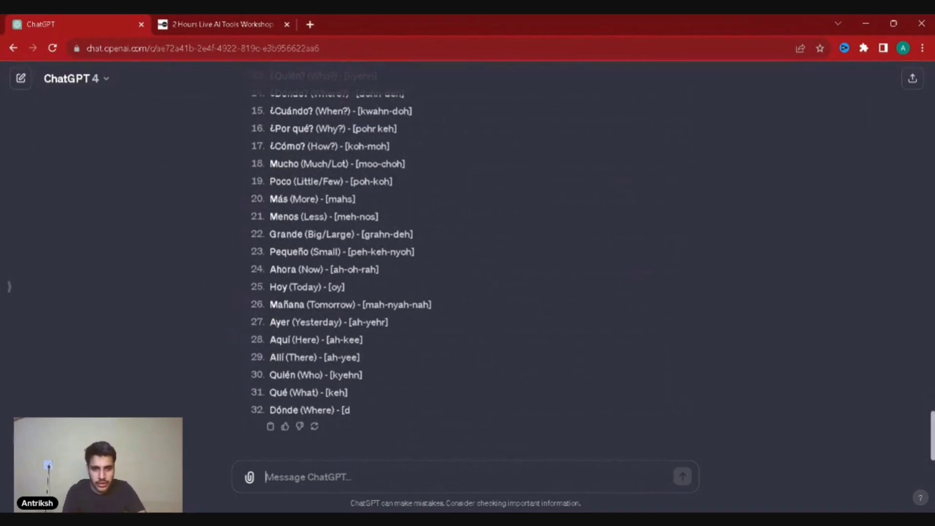
pyautogui.scroll(2, 455, 438)
pyautogui.scroll(-2, 455, 438)
pyautogui.click(269, 427)
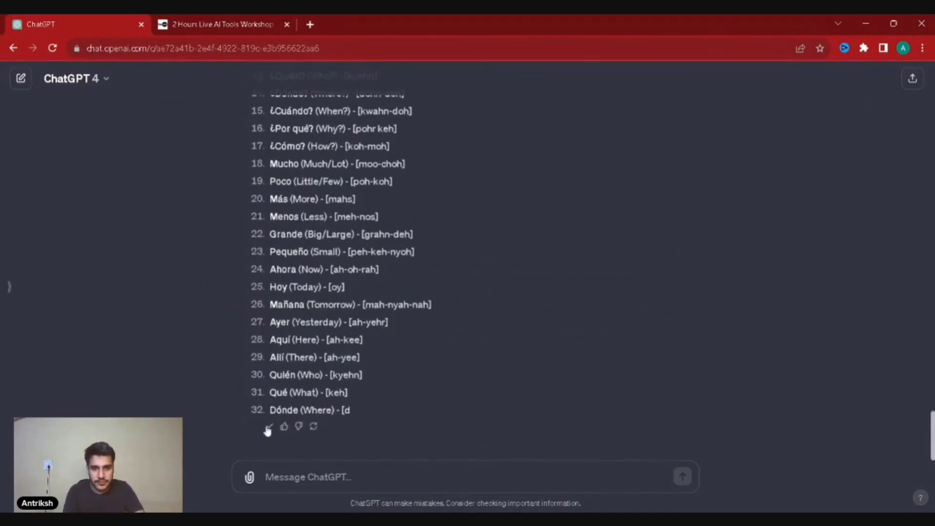
# Submit the follow-up prompt "Turn all this into an anki file"
pyautogui.write('T')
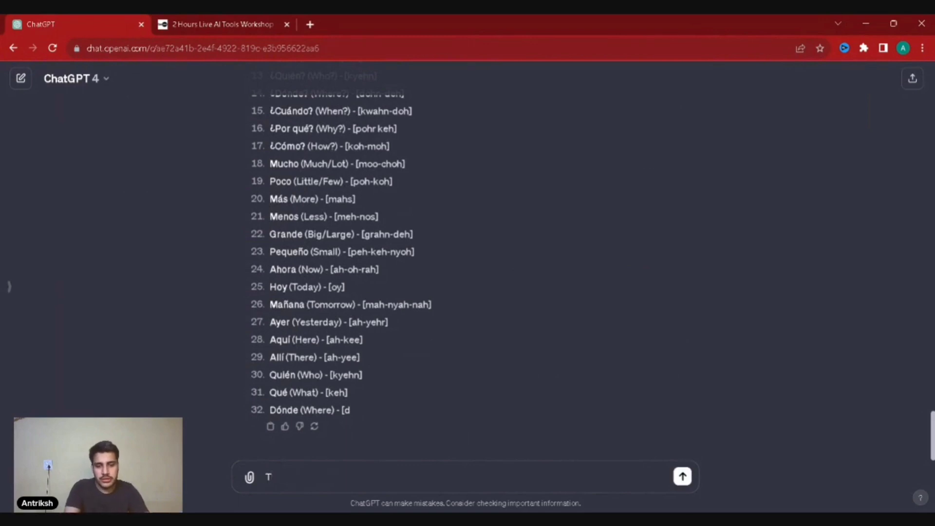
pyautogui.write('urn all th')
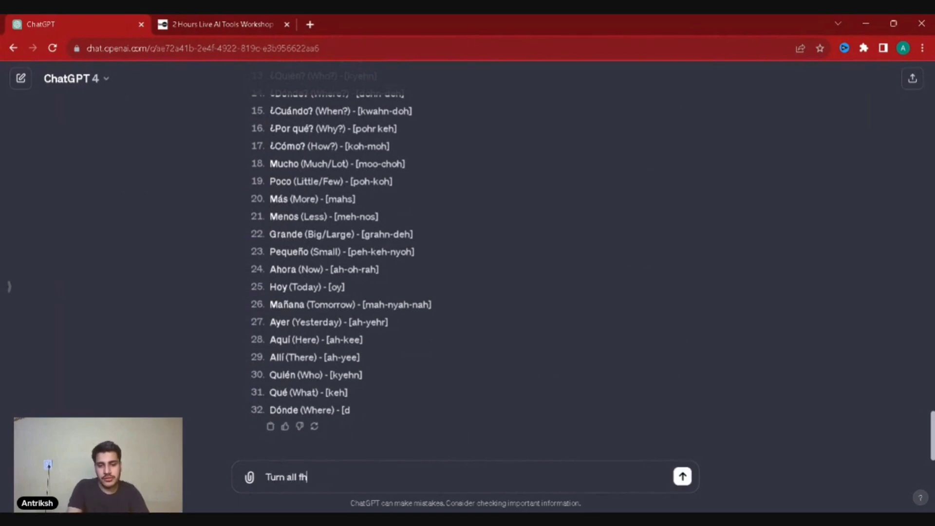
pyautogui.write(' this in')
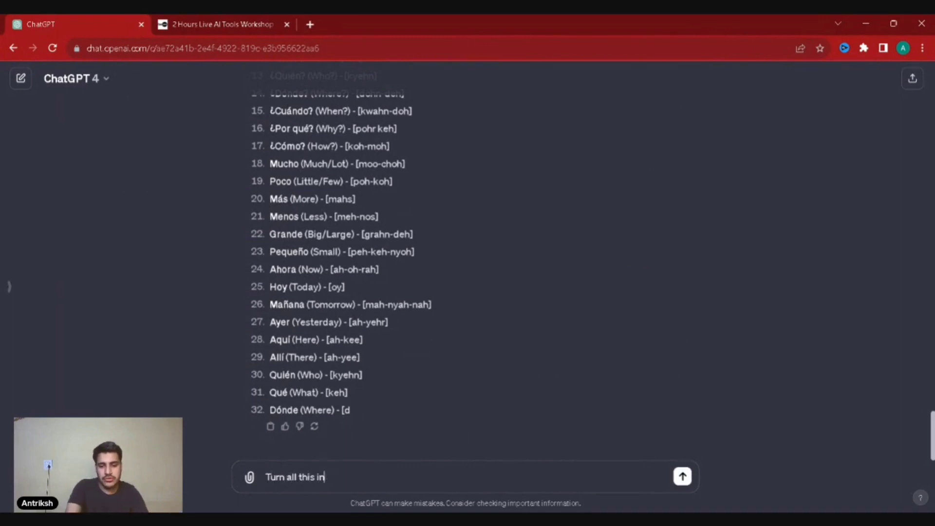
pyautogui.write('to an anki')
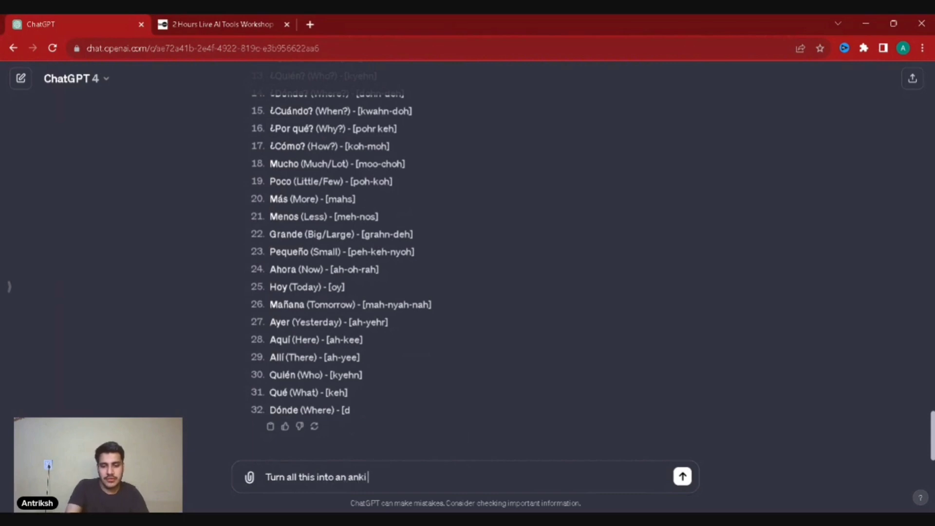
pyautogui.write(' file')
pyautogui.press('Return')
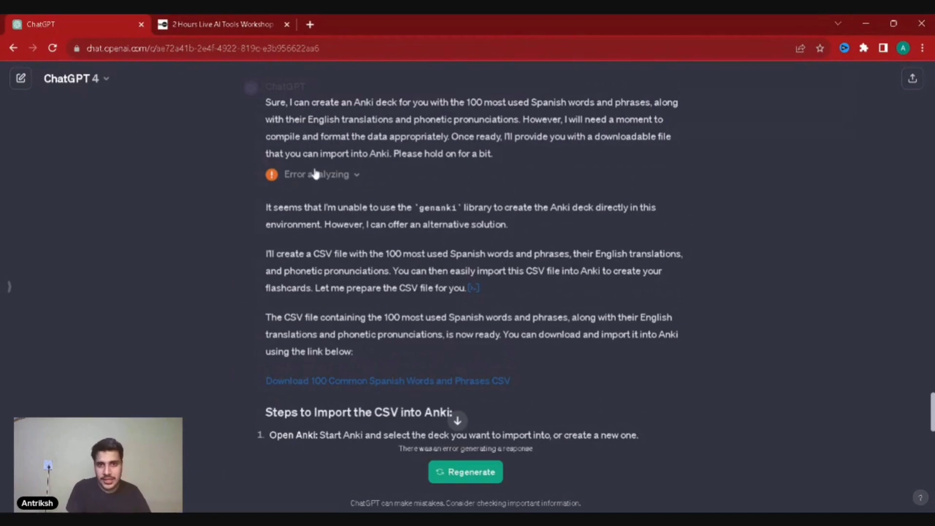
# Read through the Anki response and request the "Download 100 Common Spanish Words and Phrases CSV" file
pyautogui.scroll(1, 312, 176)
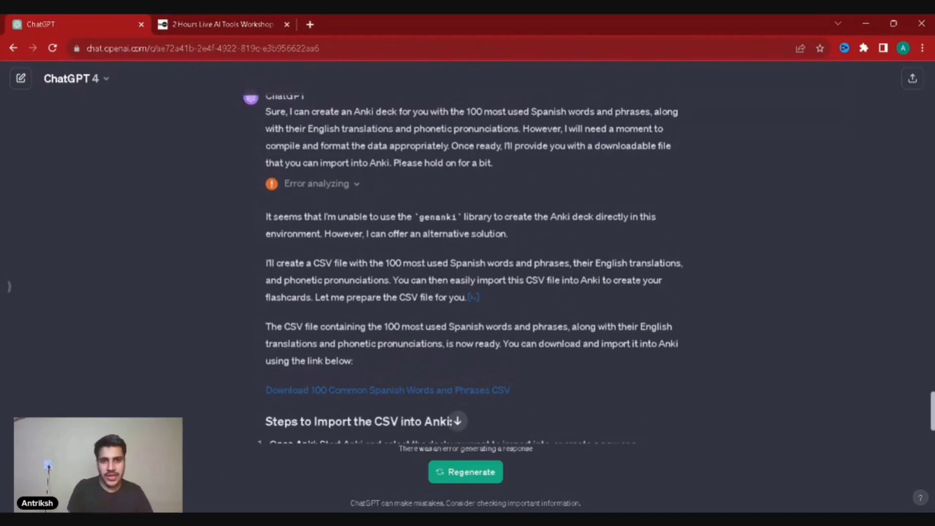
pyautogui.scroll(1, 348, 197)
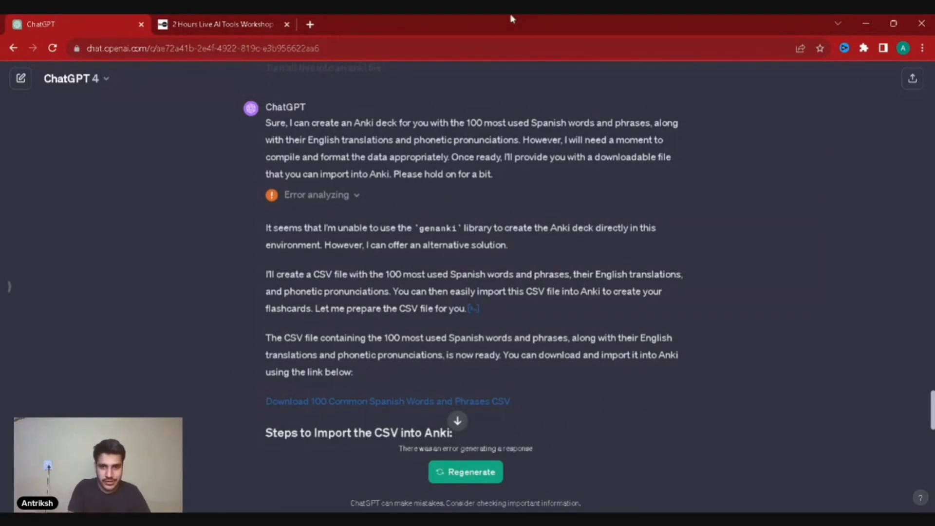
pyautogui.scroll(-2, 457, 419)
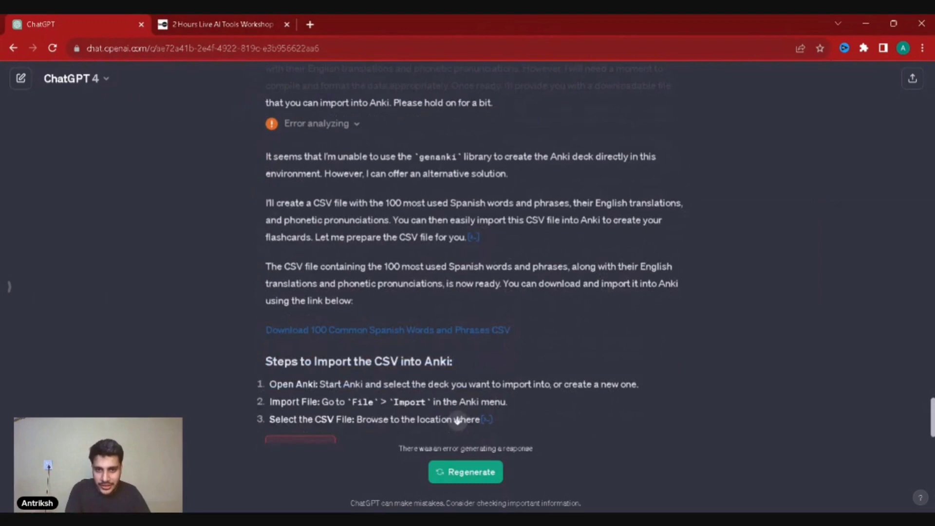
pyautogui.click(352, 332)
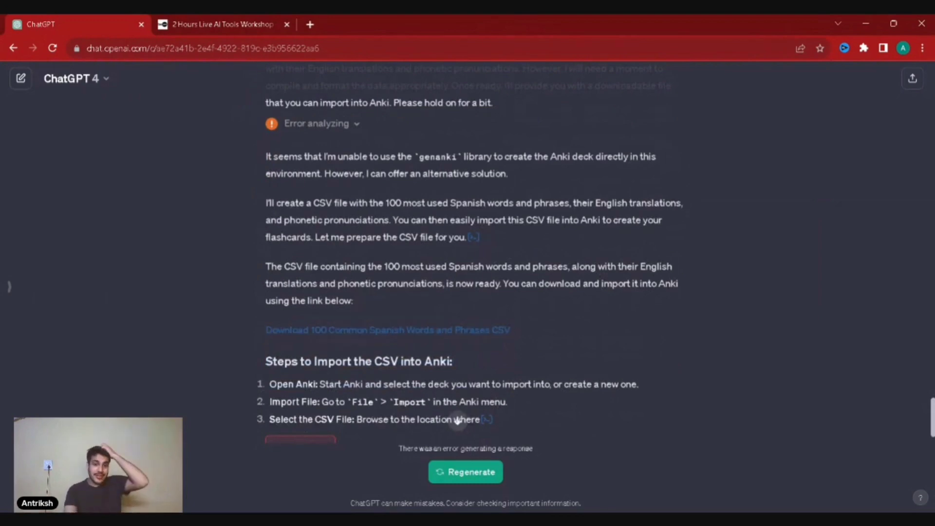
pyautogui.scroll(-1, 348, 315)
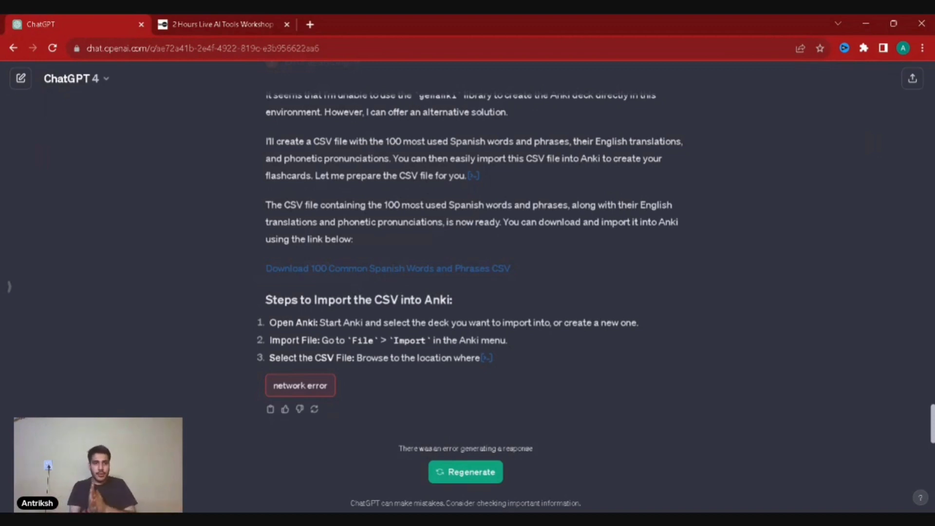
# Look back over the earlier Spanish word list and start a new chat
pyautogui.scroll(15, 395, 292)
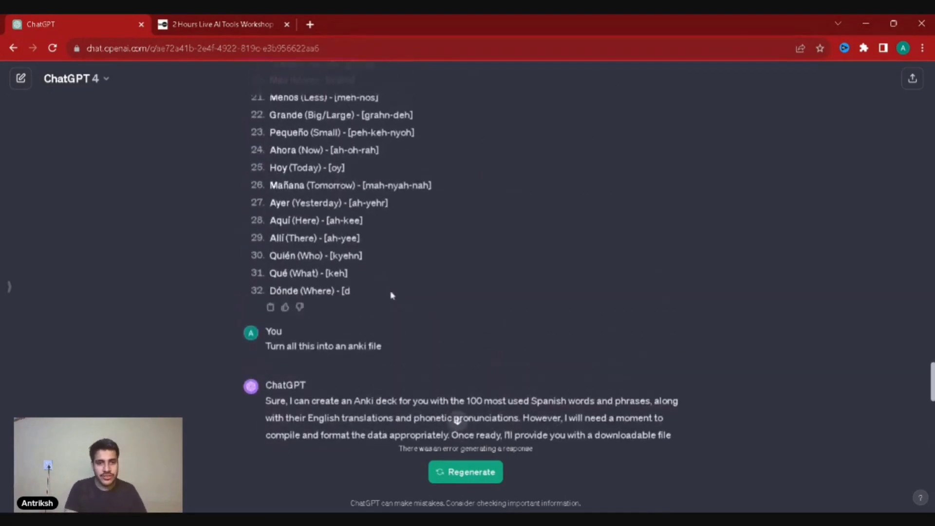
pyautogui.scroll(10, 392, 295)
pyautogui.hotkey('ctrl', 'shift', 'o')
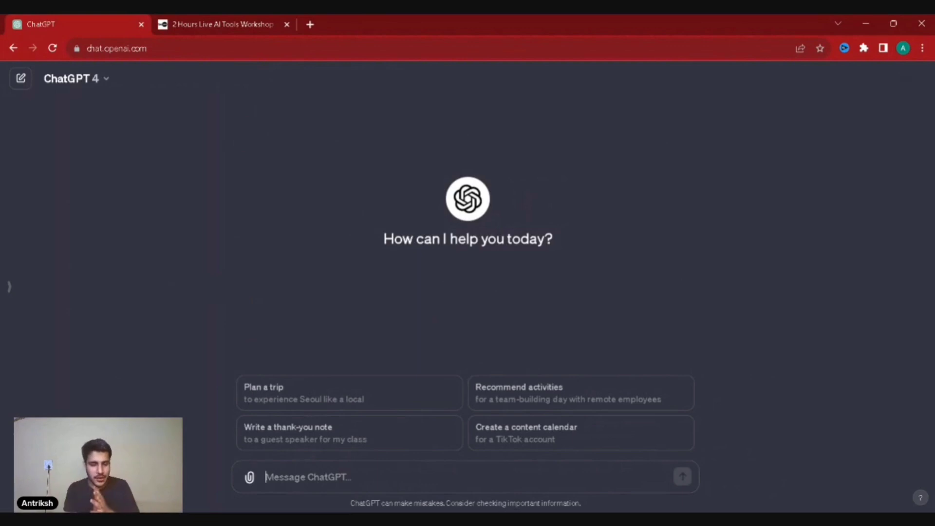
# Submit the prompt "Can you have a conversation in spanish featuring the 100 most used words and phrases of the language"
pyautogui.write('Can you')
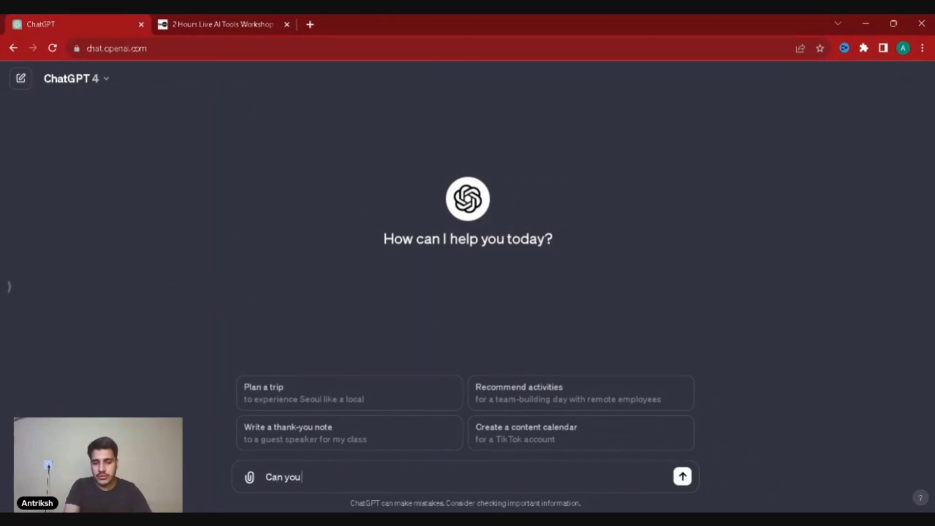
pyautogui.write(' have a co')
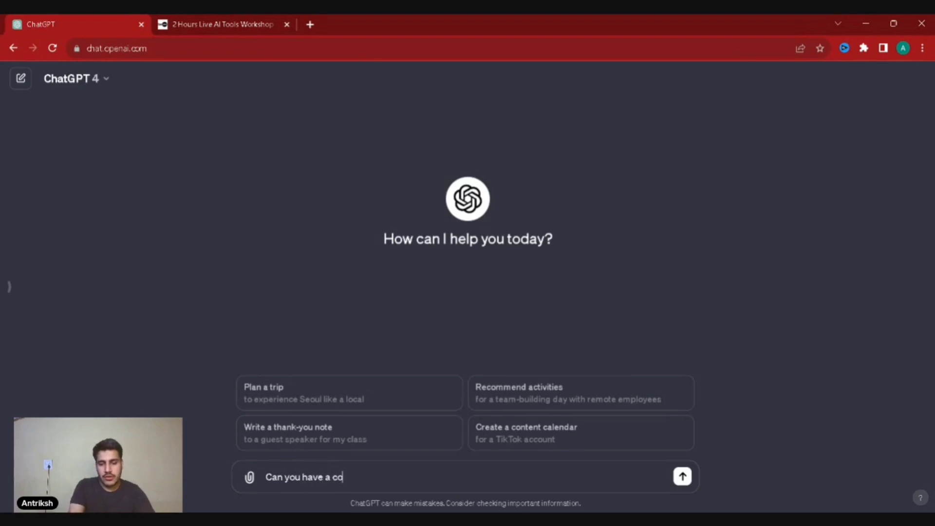
pyautogui.write('nversati')
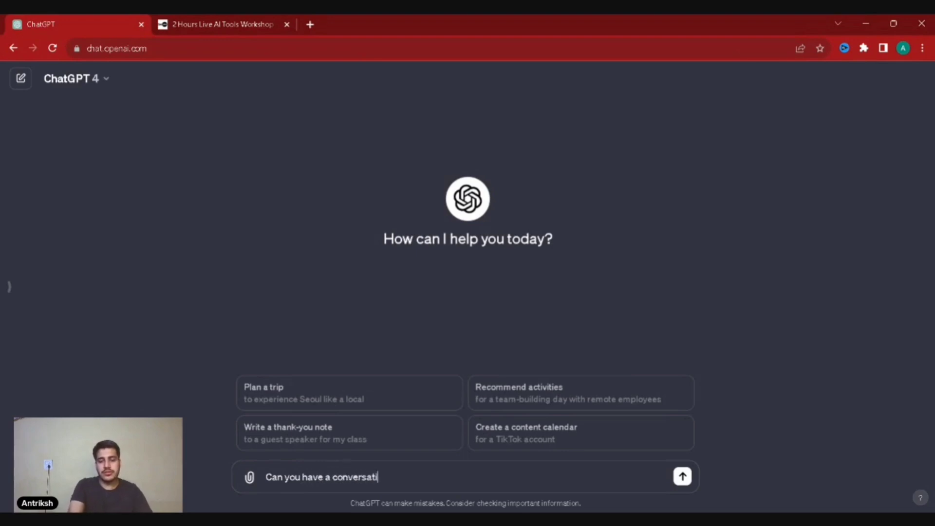
pyautogui.write('on in')
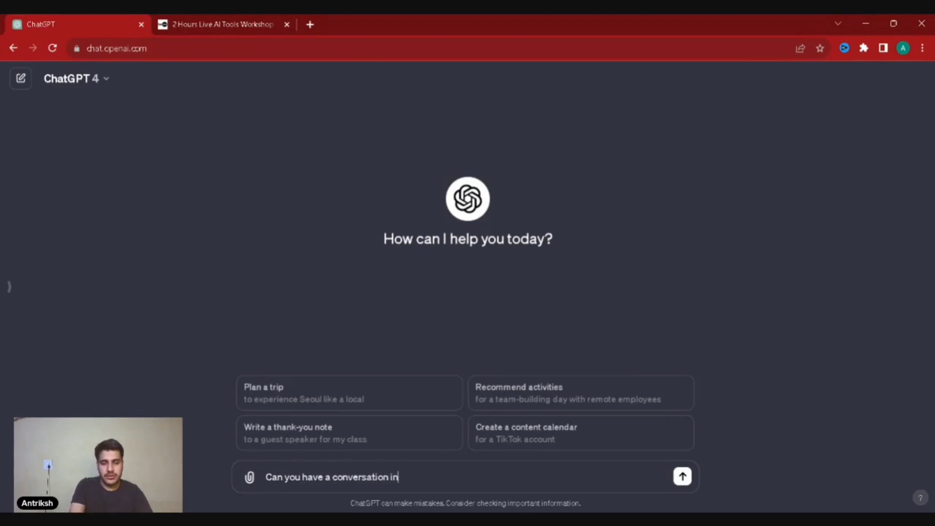
pyautogui.write(' spanish c')
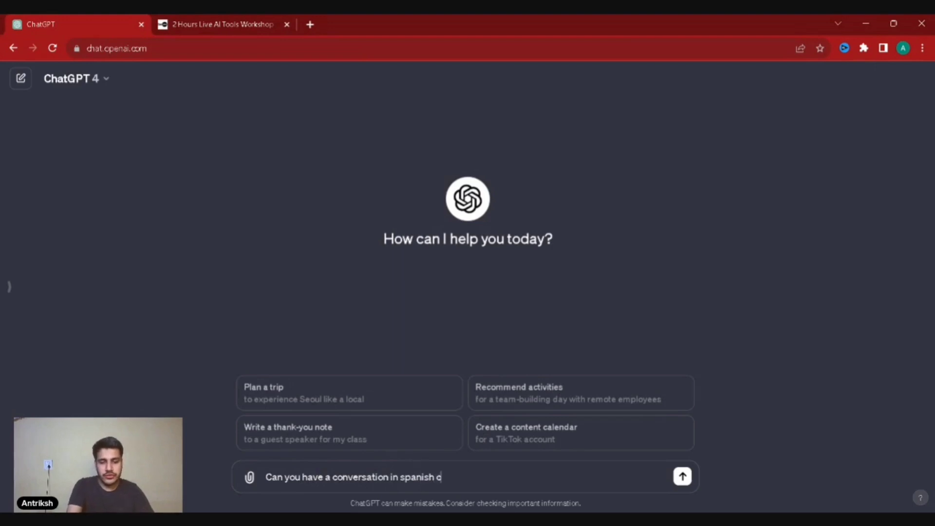
pyautogui.press('BackSpace')
pyautogui.write('featu')
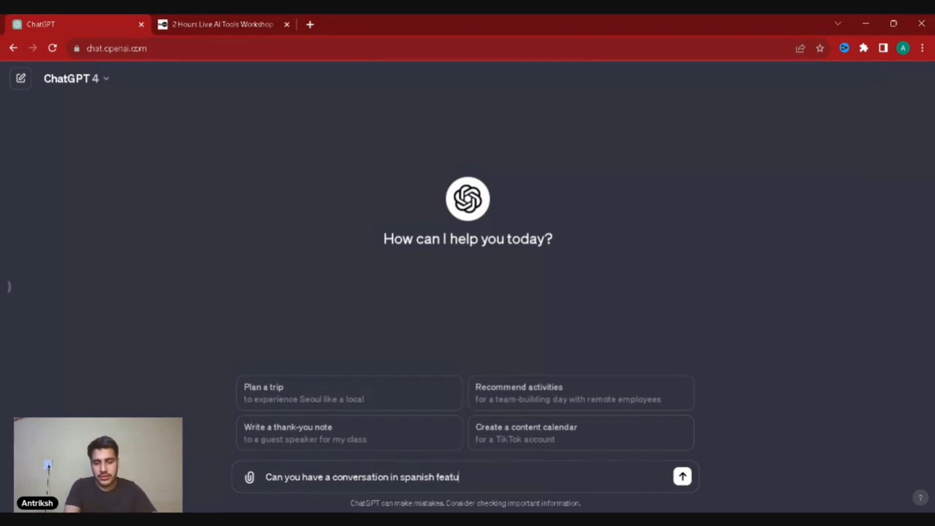
pyautogui.write('ring the 100')
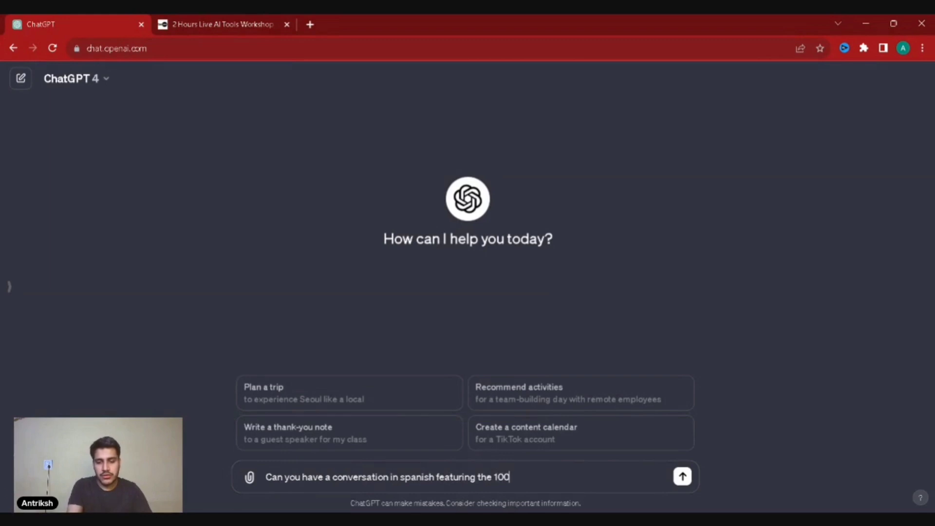
pyautogui.write(' most used ')
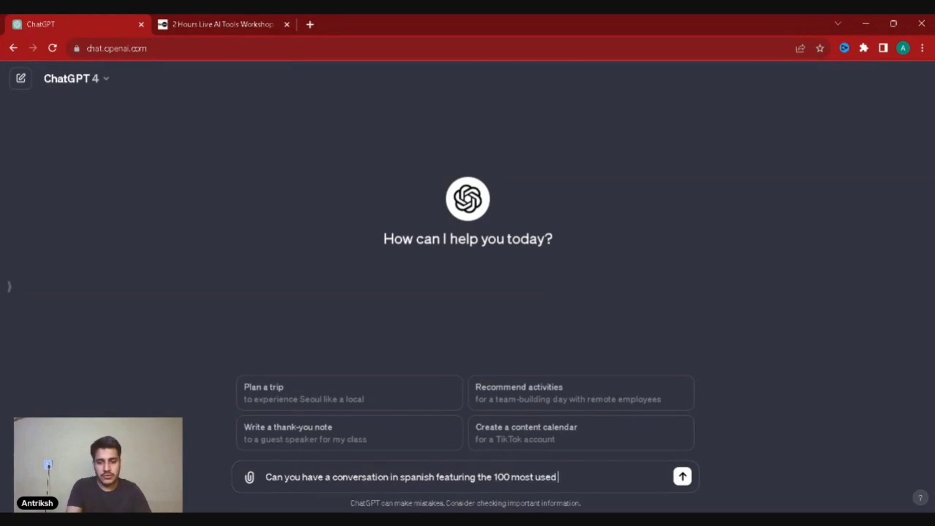
pyautogui.write('words an')
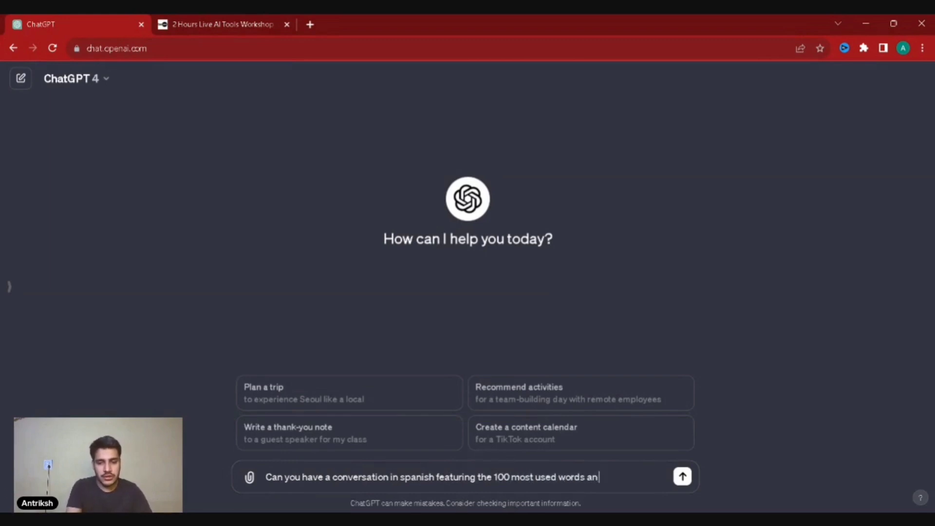
pyautogui.write('d pg')
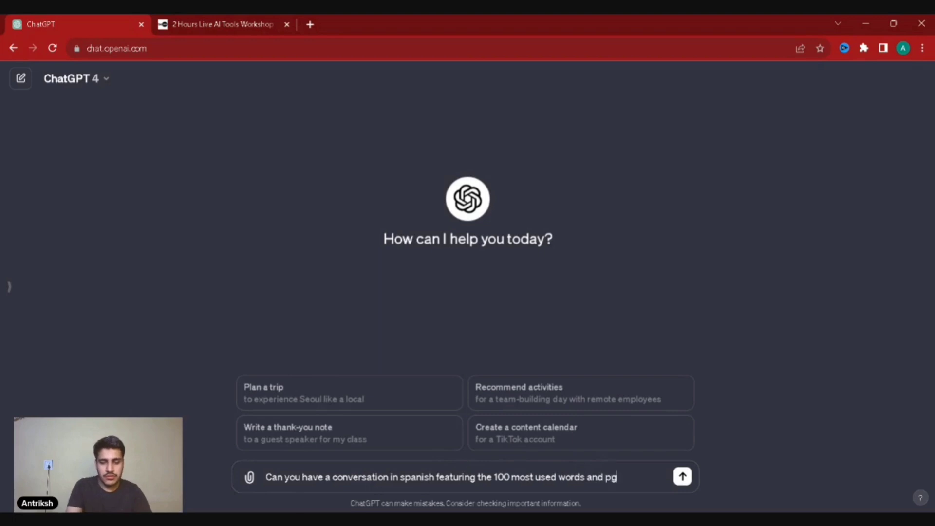
pyautogui.press('BackSpace')
pyautogui.write('hras')
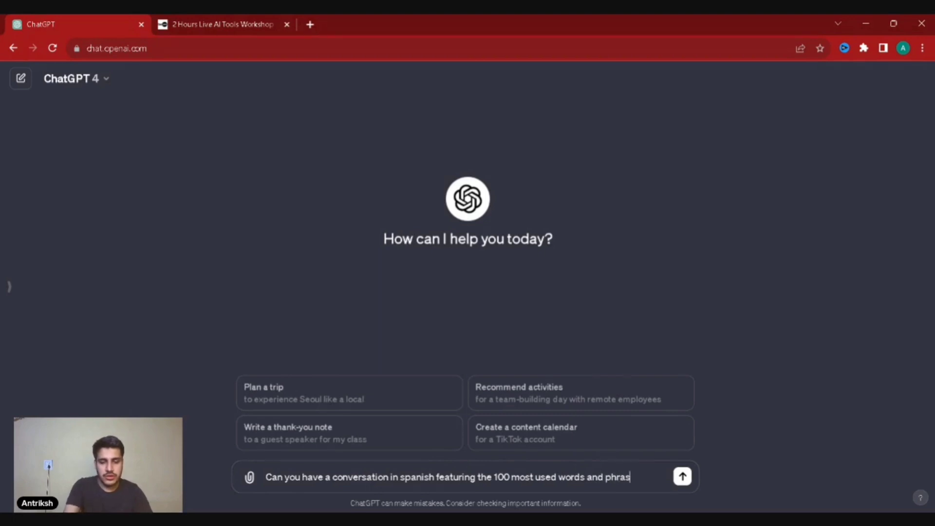
pyautogui.write('es cf the m')
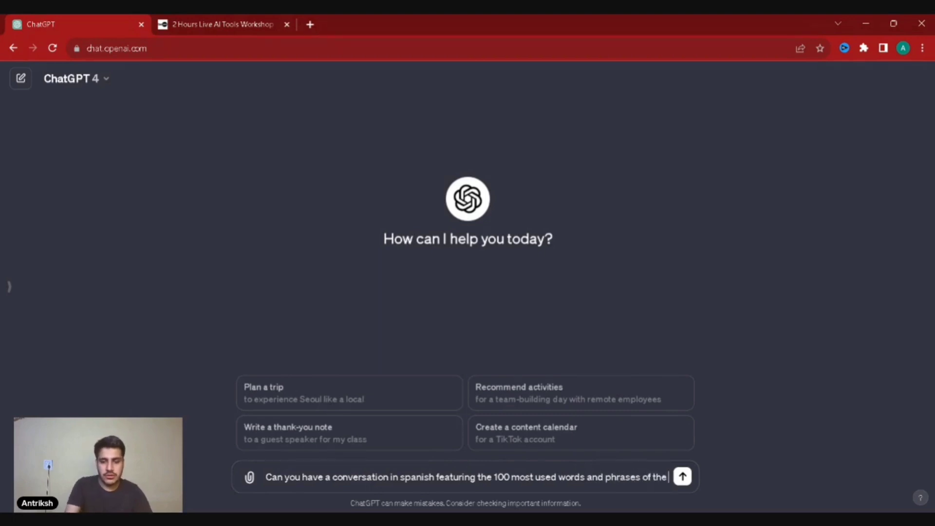
pyautogui.press('BackSpace')
pyautogui.write('language')
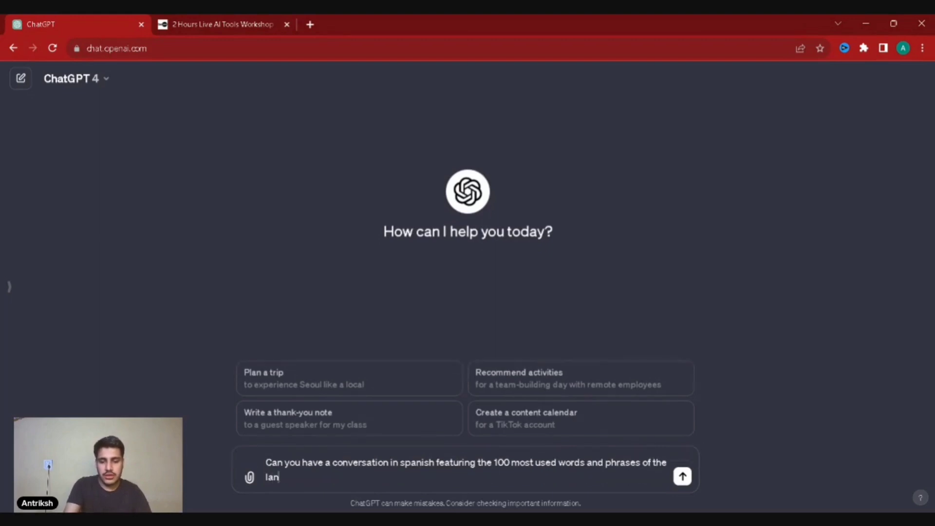
pyautogui.press('Return')
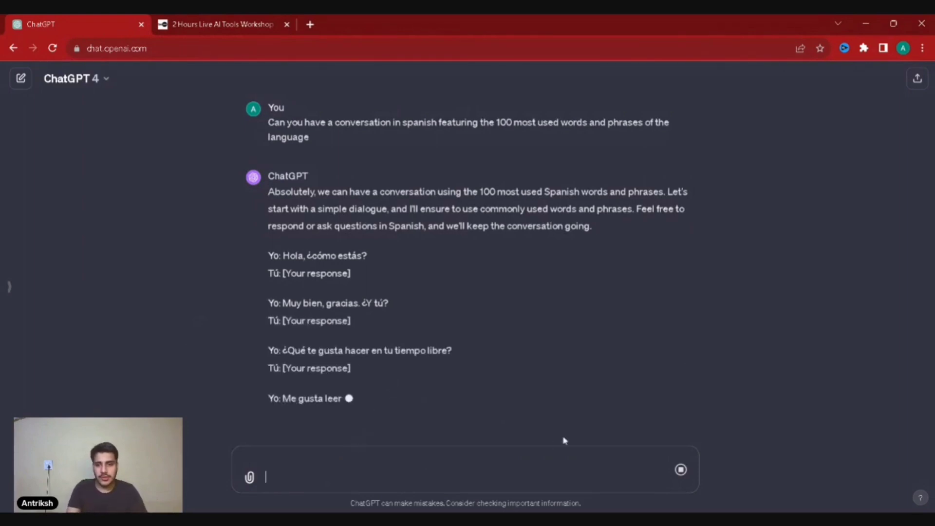
# Stop the running response and submit "One dialogue at a time, also give the english translation and phonetic pronounciation"
pyautogui.click(682, 471)
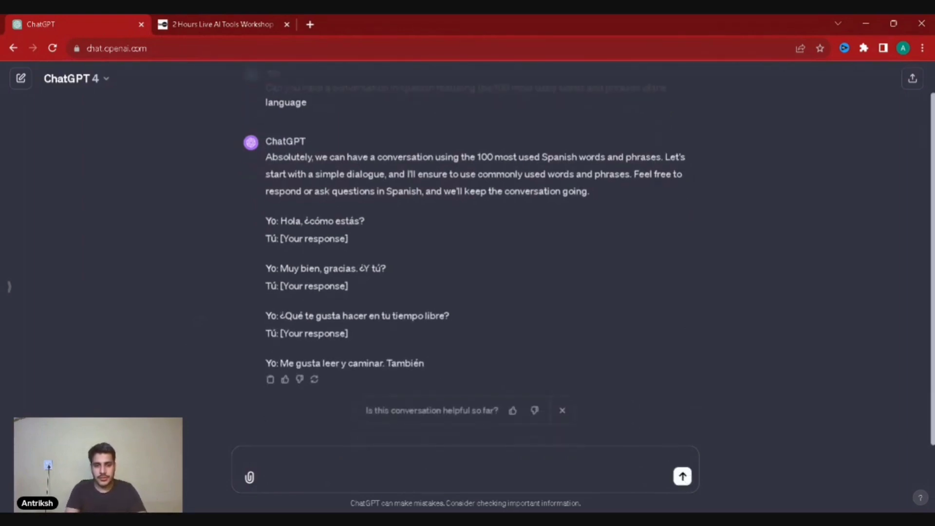
pyautogui.write('One')
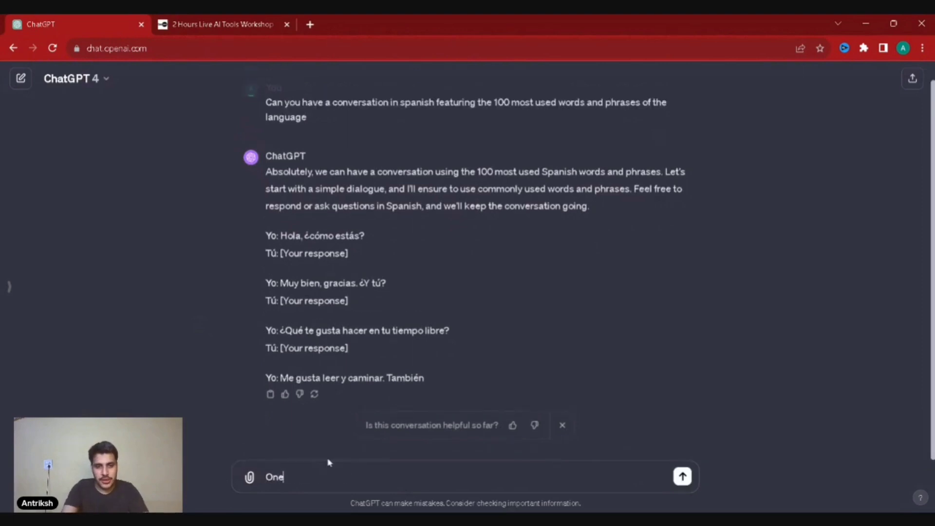
pyautogui.write(' dial')
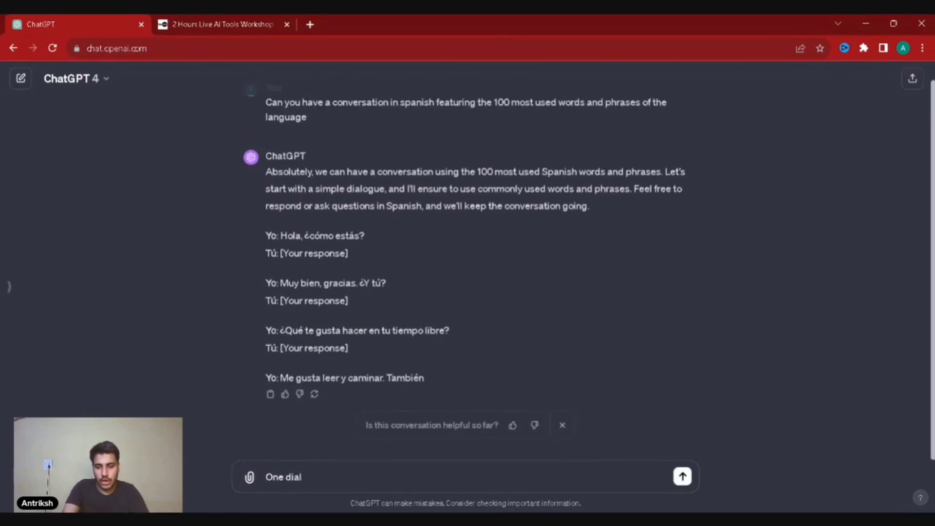
pyautogui.write('ogue')
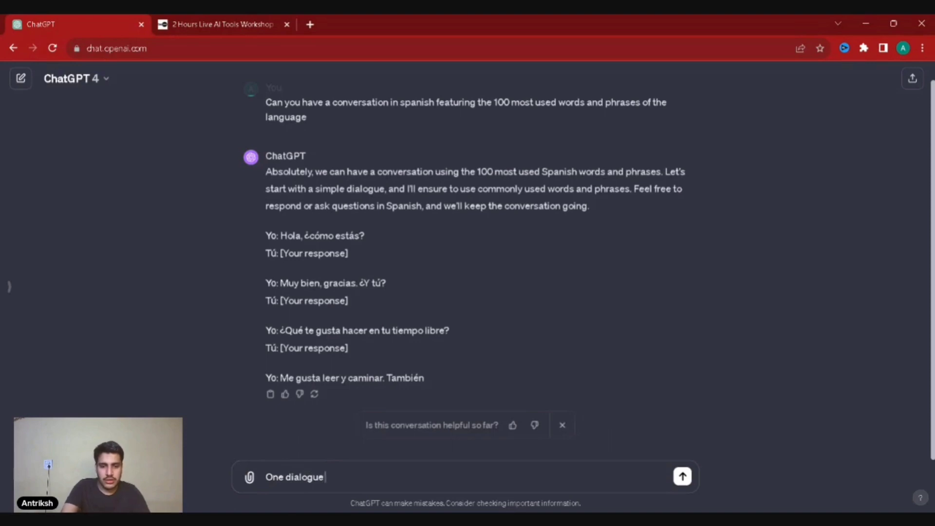
pyautogui.write(' at a time')
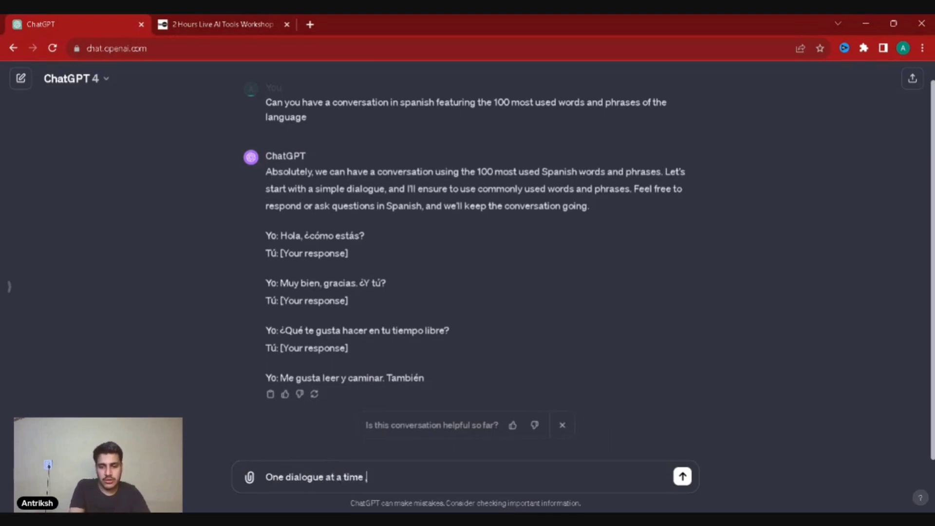
pyautogui.write(', also')
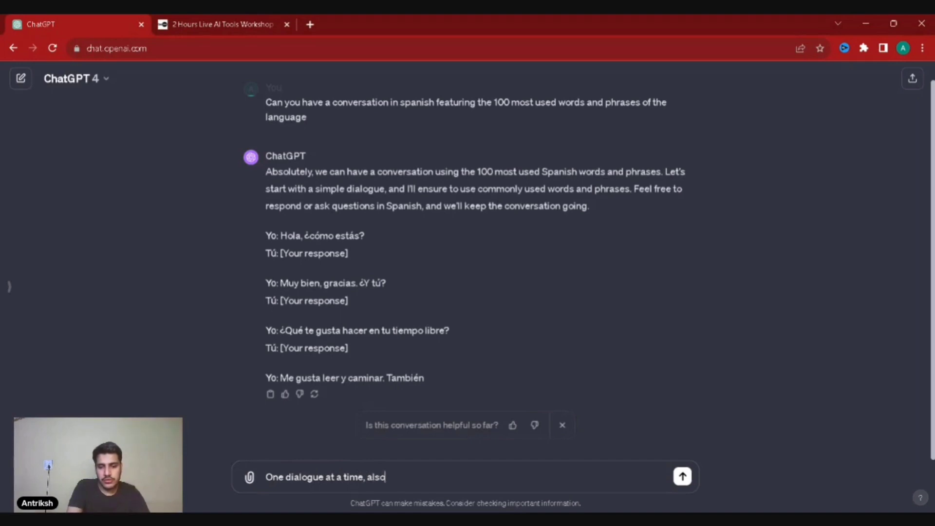
pyautogui.write(' give the')
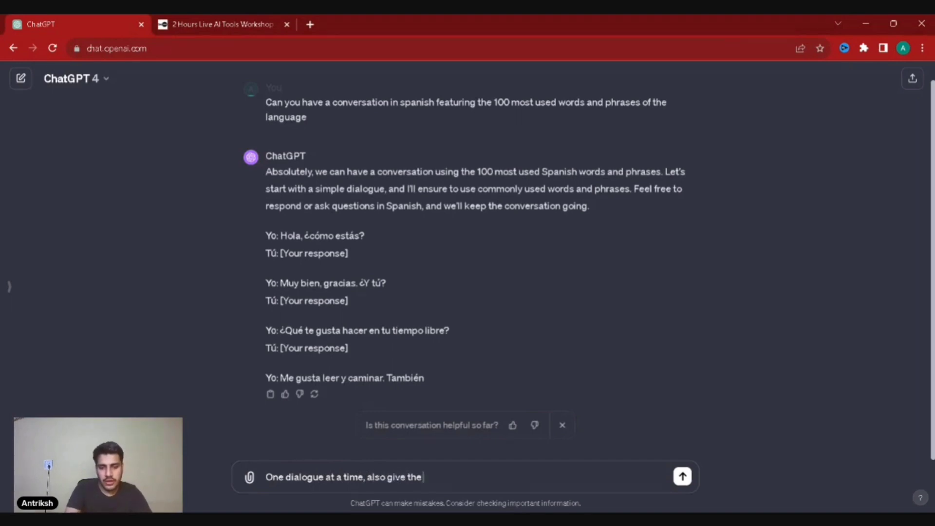
pyautogui.write(' english')
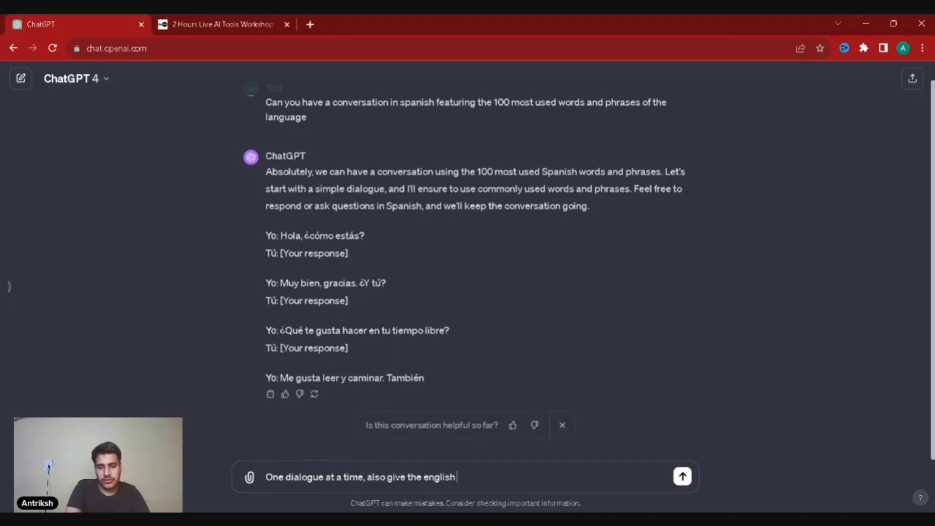
pyautogui.write(' trans')
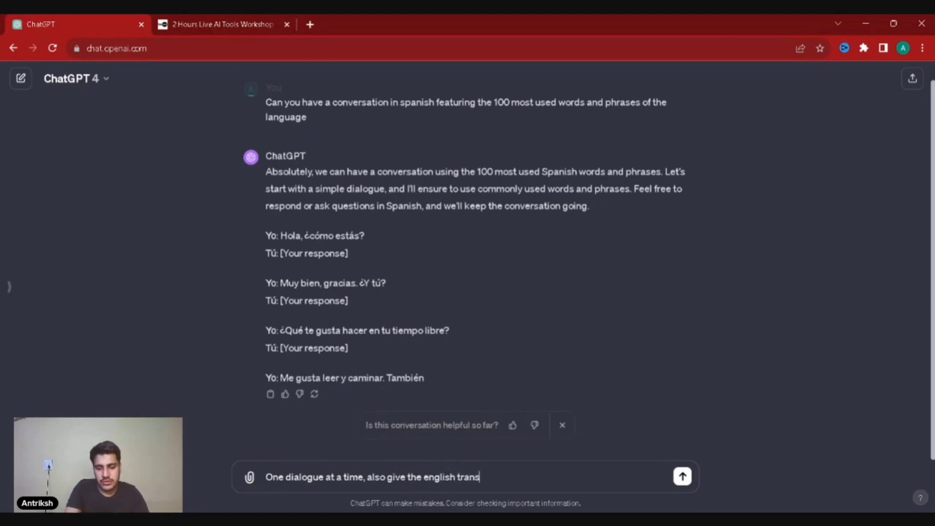
pyautogui.write('lation and ')
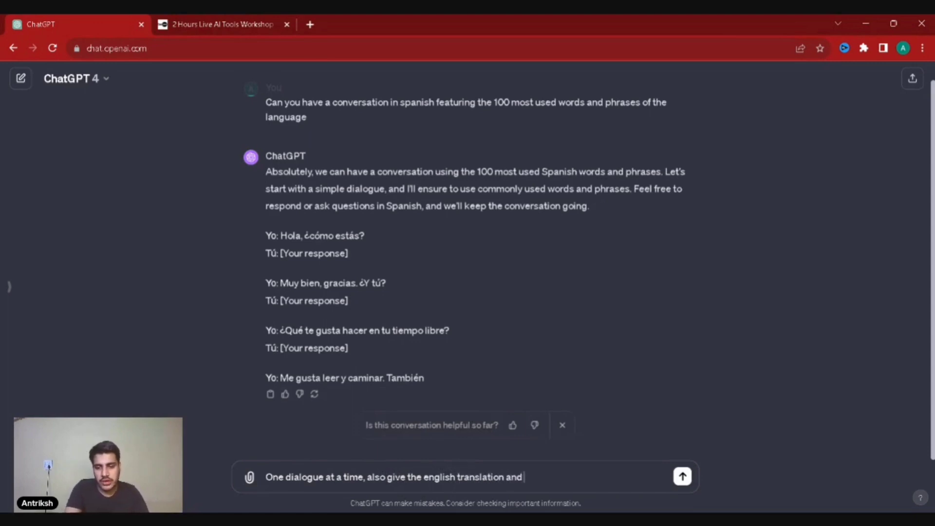
pyautogui.write('phonetic')
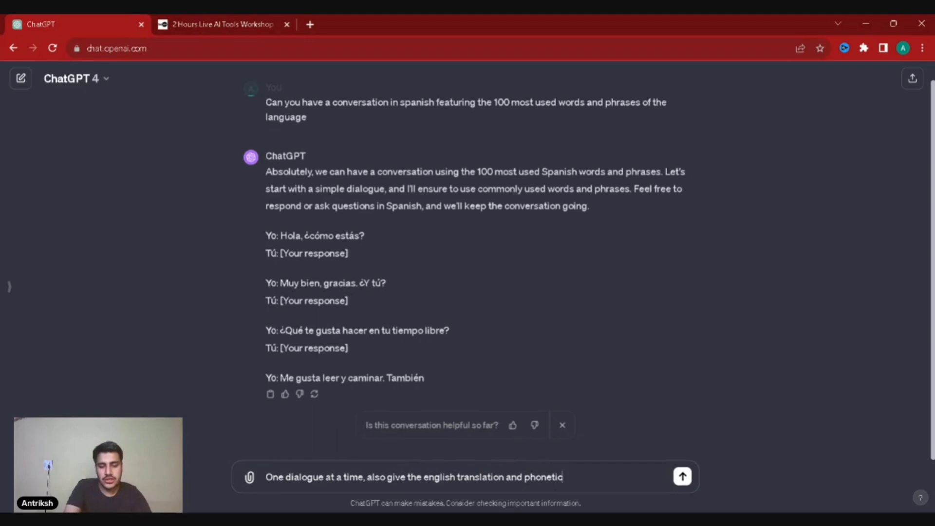
pyautogui.write(' pronou')
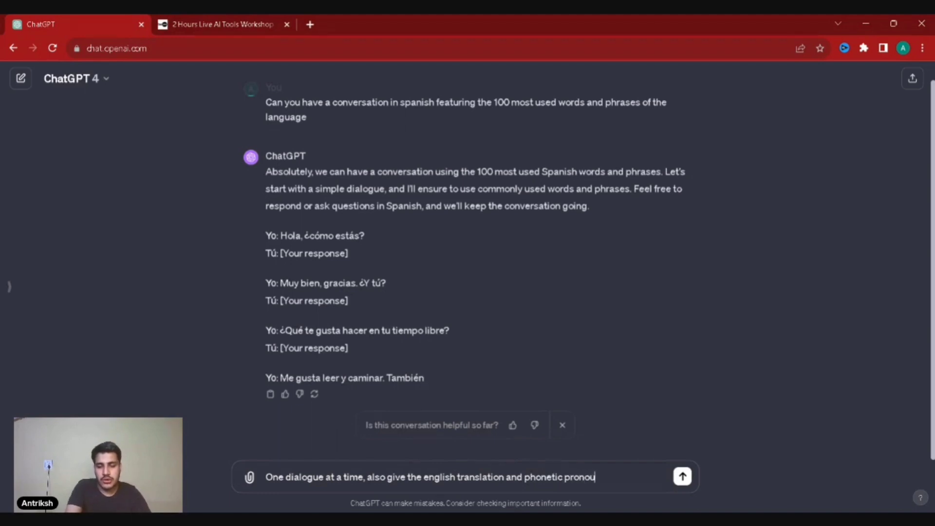
pyautogui.write('nciation')
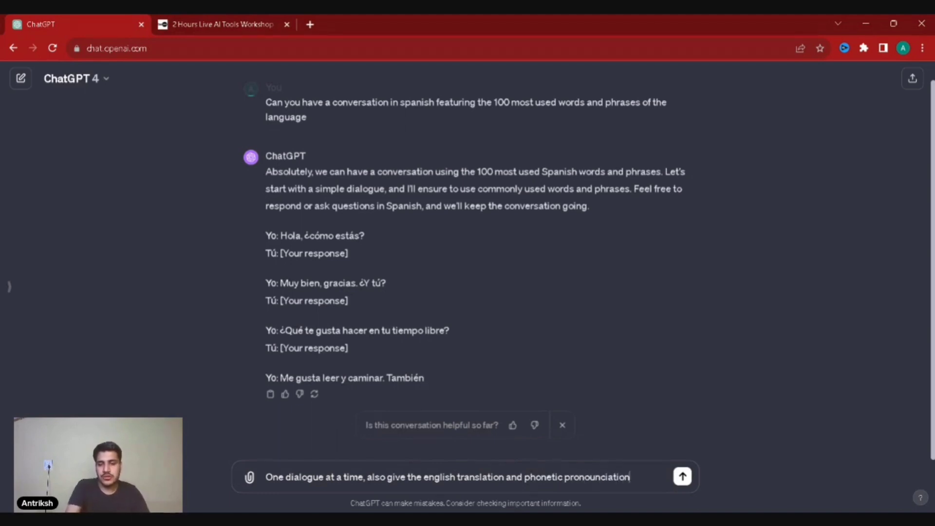
pyautogui.press('Return')
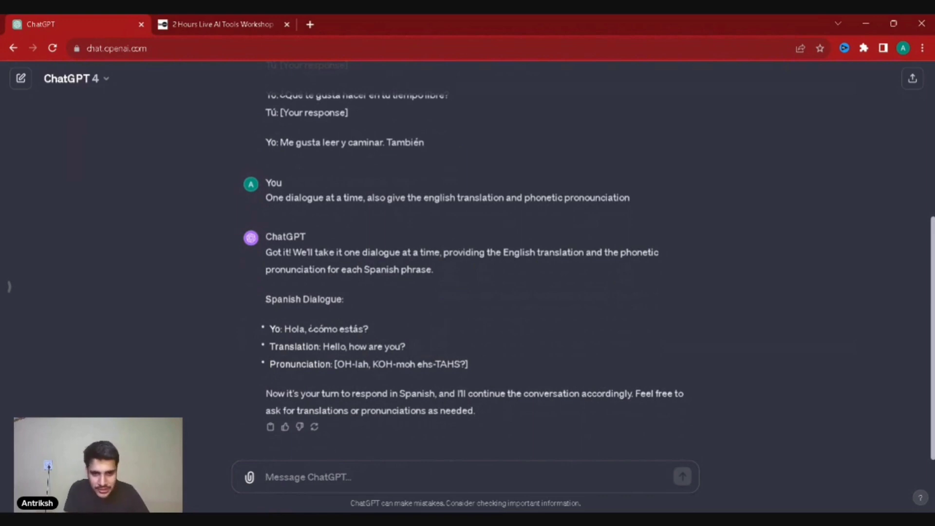
# Answer the first Spanish dialogue line in English with "I am good, wassup?\"
pyautogui.write('I am g')
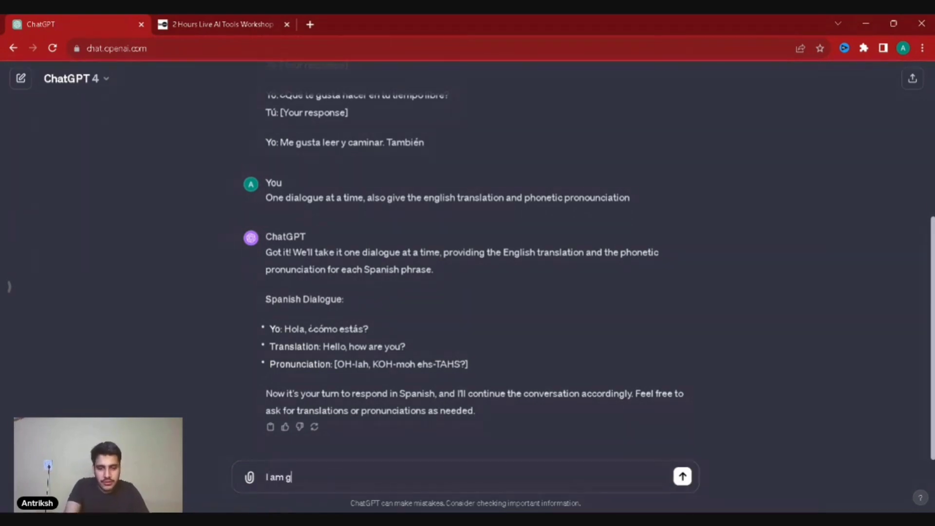
pyautogui.write('ood, was')
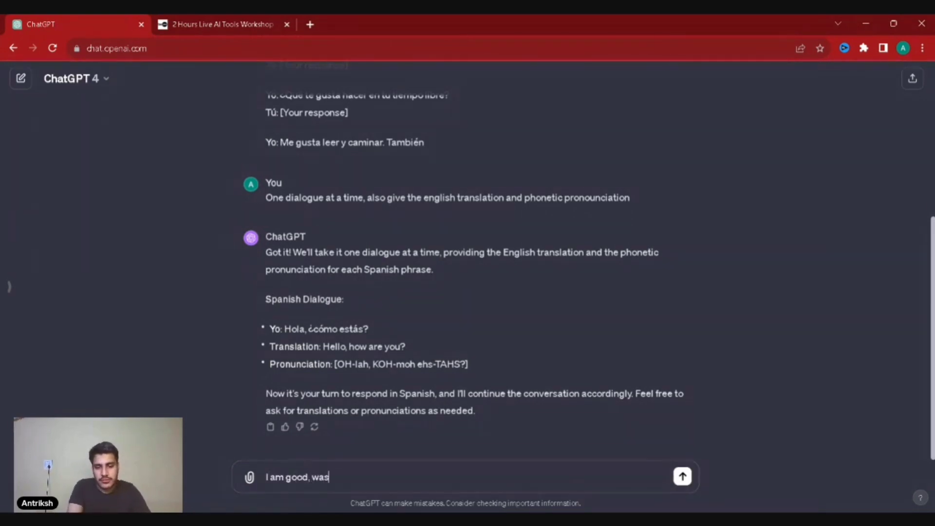
pyautogui.write('sup?\\')
pyautogui.press('Return')
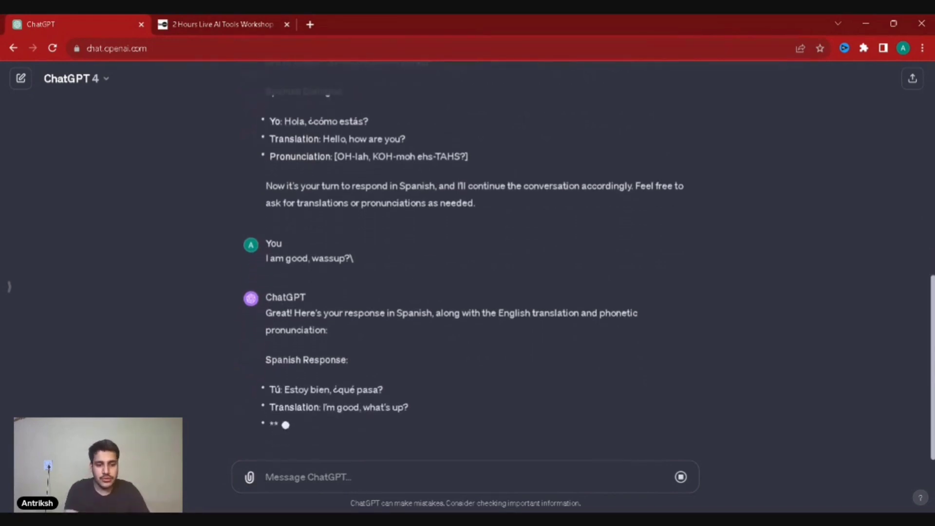
# Submit the follow-up instruction "Dont accept replies in English, strictly spanish"
pyautogui.write('Dont')
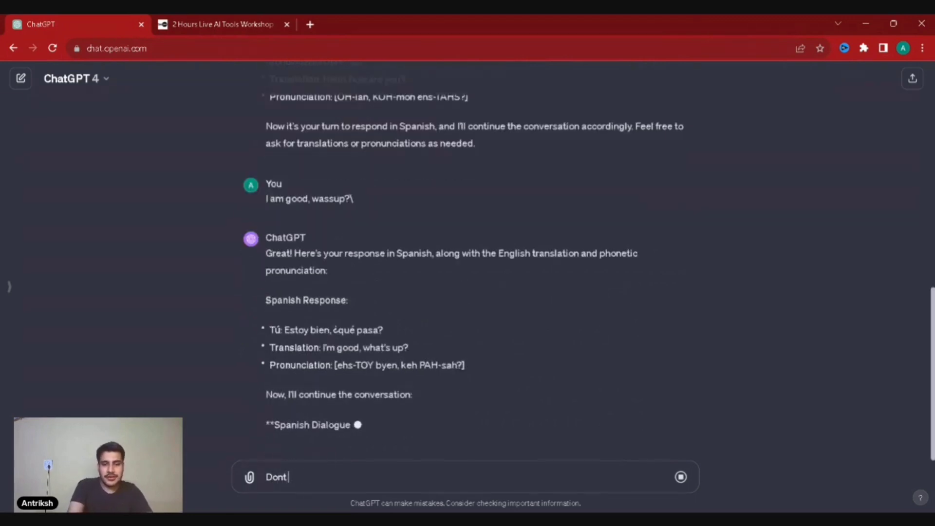
pyautogui.write(' accept')
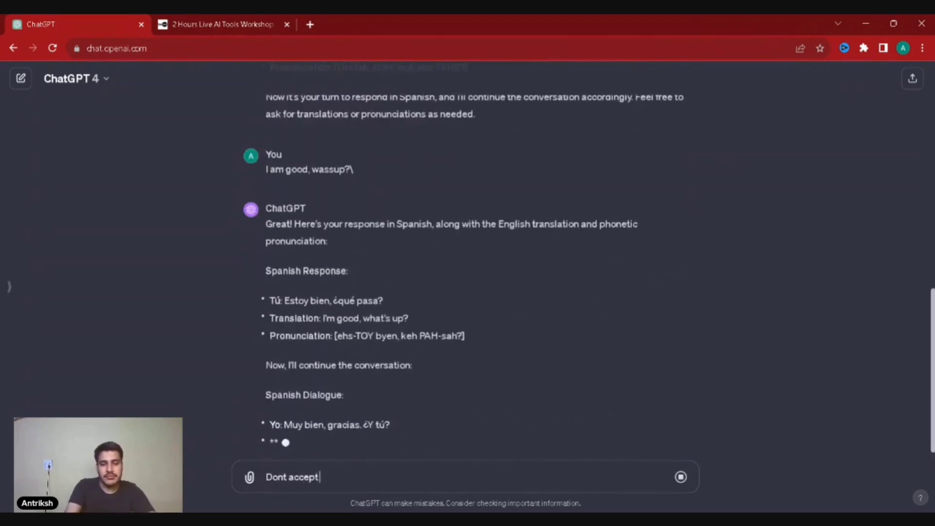
pyautogui.write(' replies in')
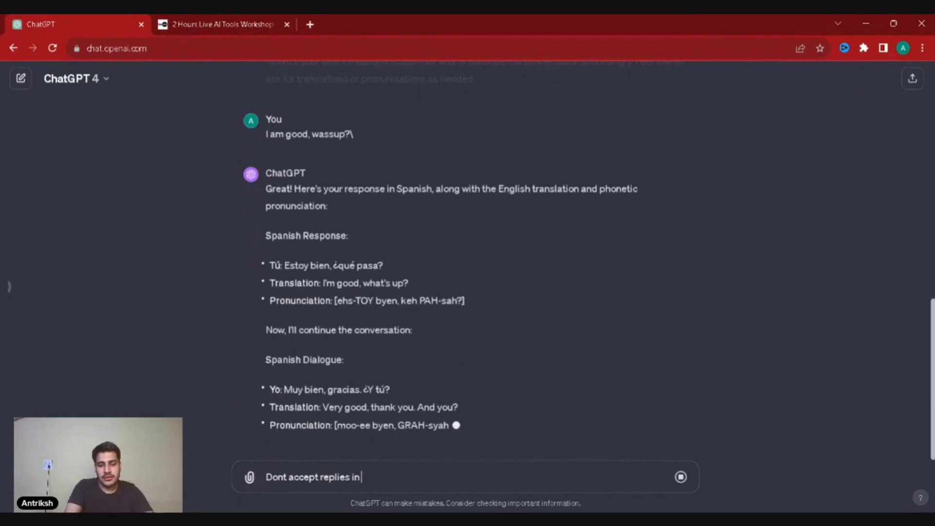
pyautogui.write(' Englis')
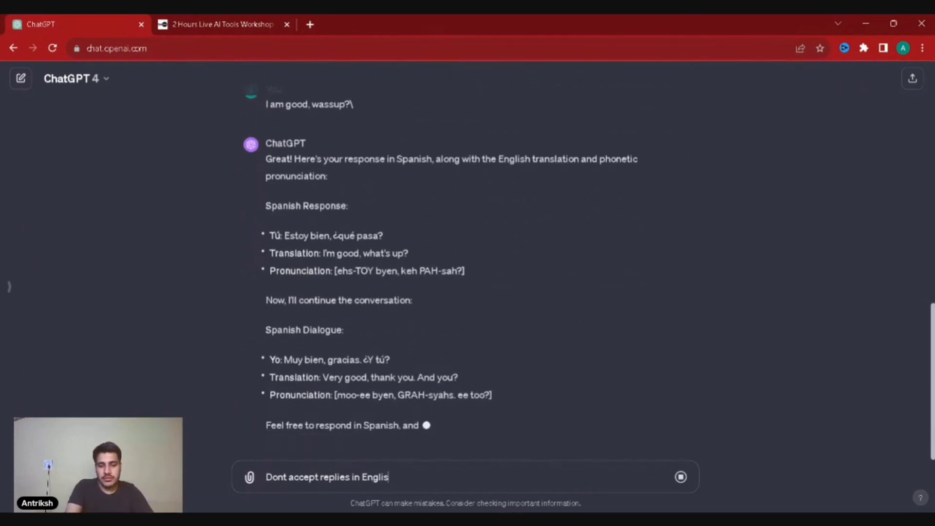
pyautogui.write('h, so')
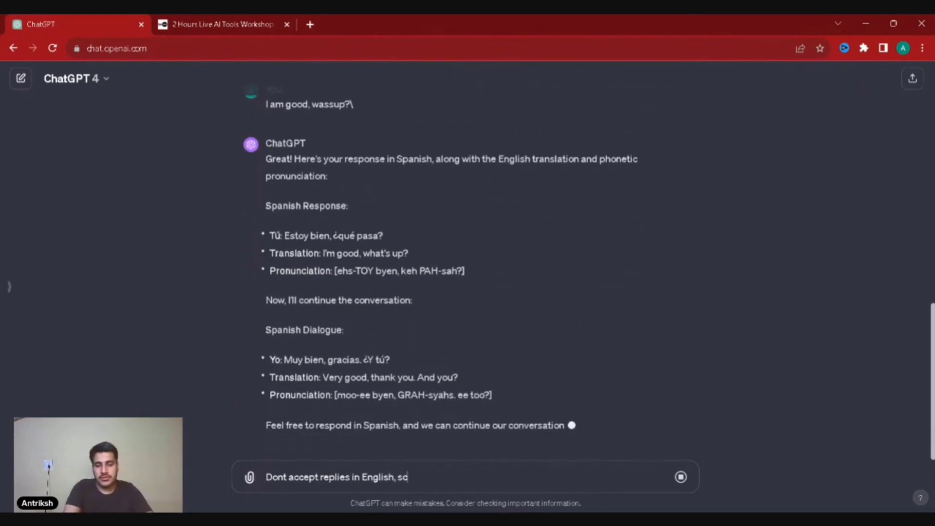
pyautogui.press('BackSpace')
pyautogui.write('trictlu')
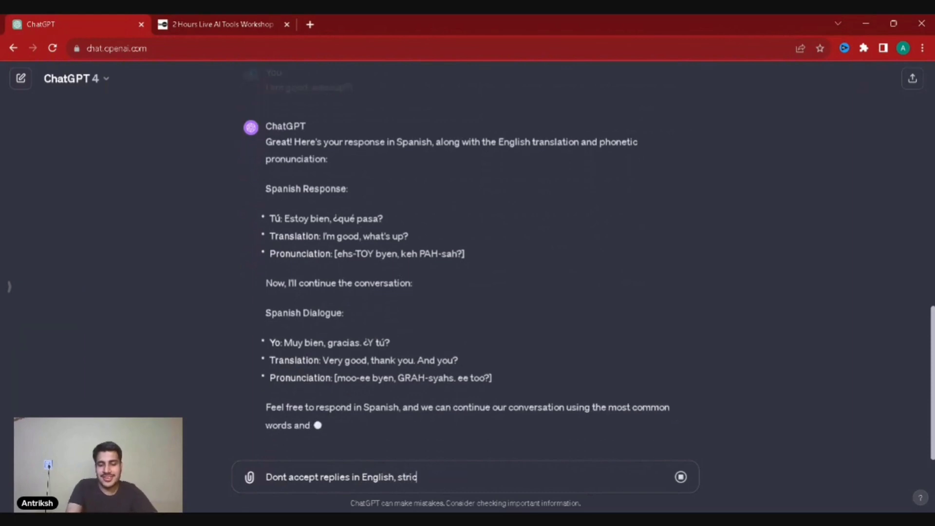
pyautogui.press('BackSpace')
pyautogui.write('y s')
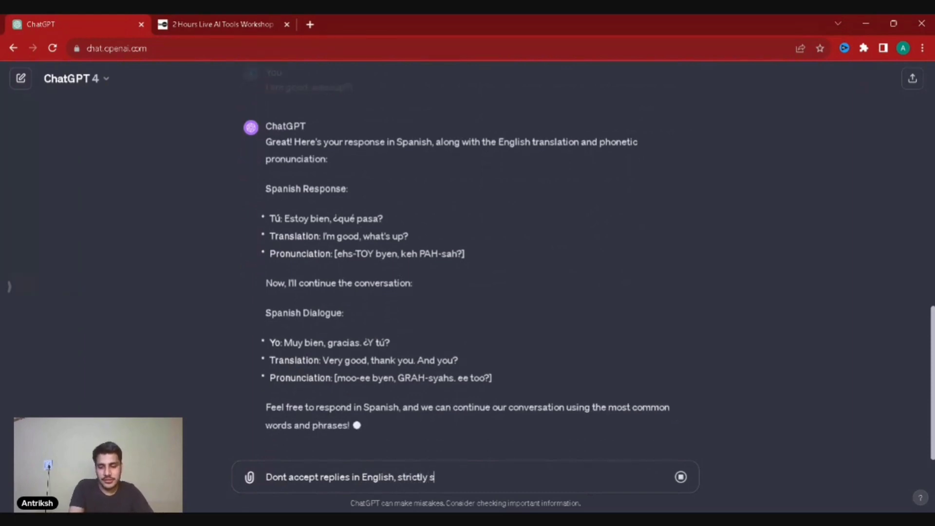
pyautogui.write('panish')
pyautogui.press('Return')
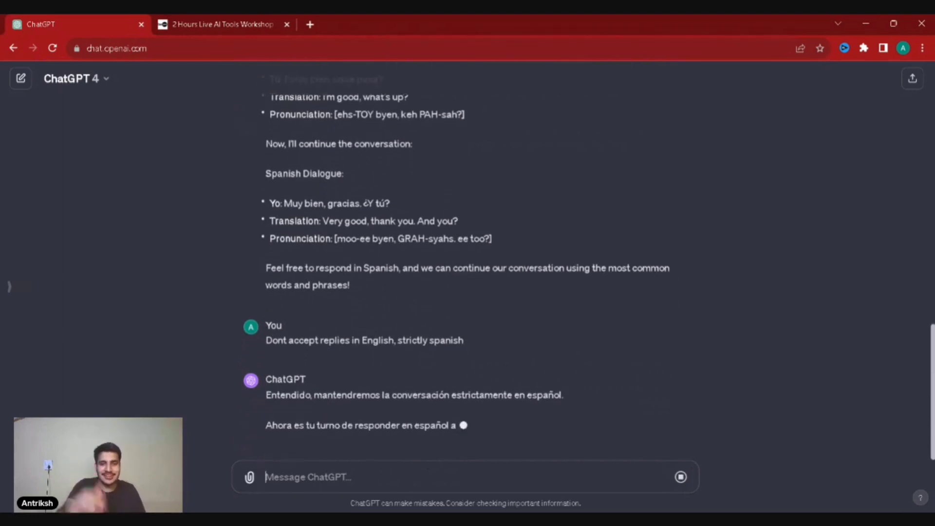
# Review the Spanish dialogue with its translations and pronunciations, along with the reply to the Spanish-only instruction
pyautogui.scroll(5, 309, 358)
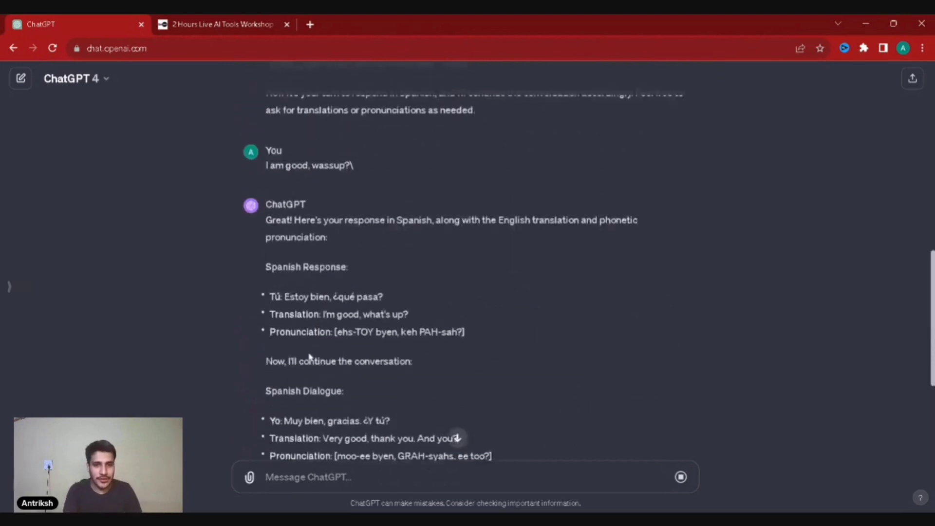
pyautogui.scroll(-3, 309, 358)
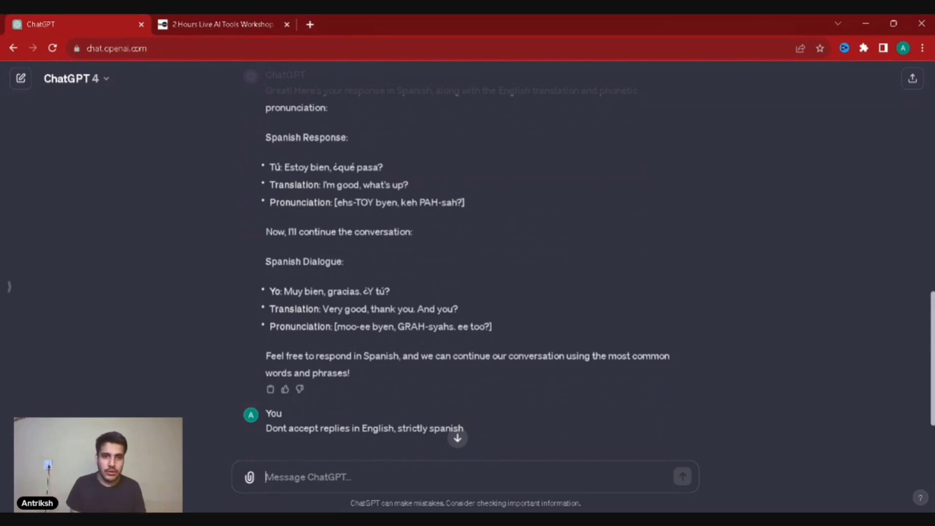
pyautogui.scroll(2, 468, 277)
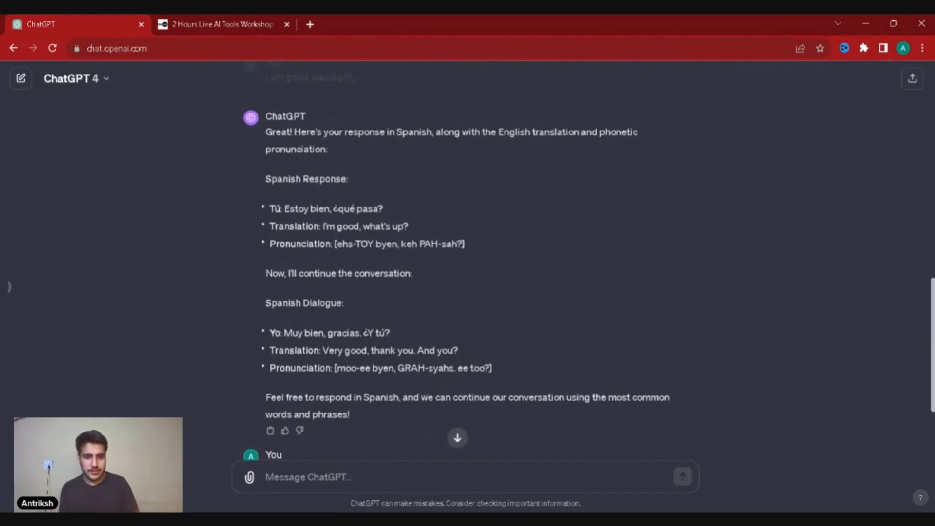
pyautogui.scroll(-3, 468, 277)
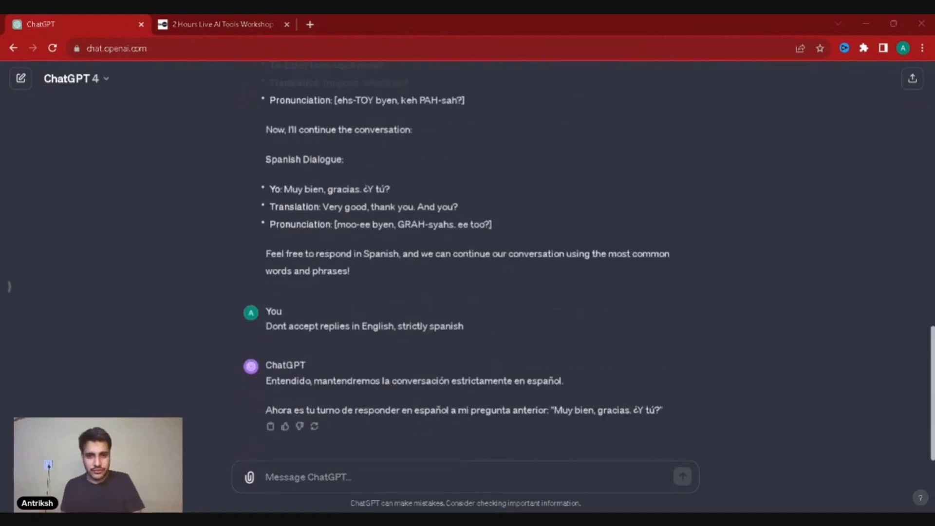